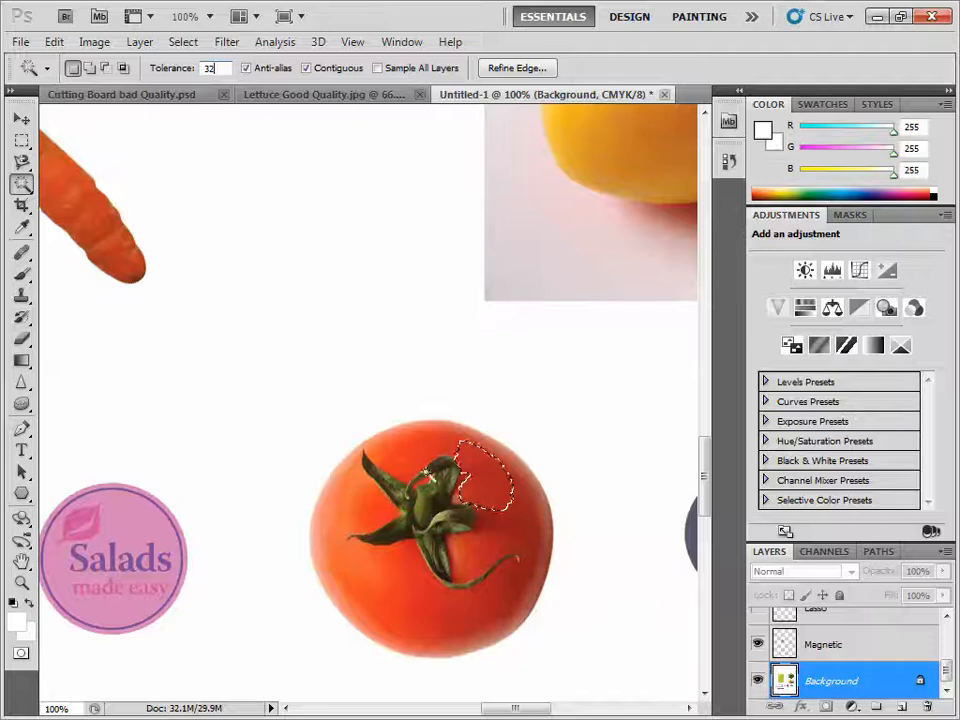
# Step: Select the tomato on the Background layer with the Magic Wand at a tolerance of 100
pyautogui.click(428, 478)
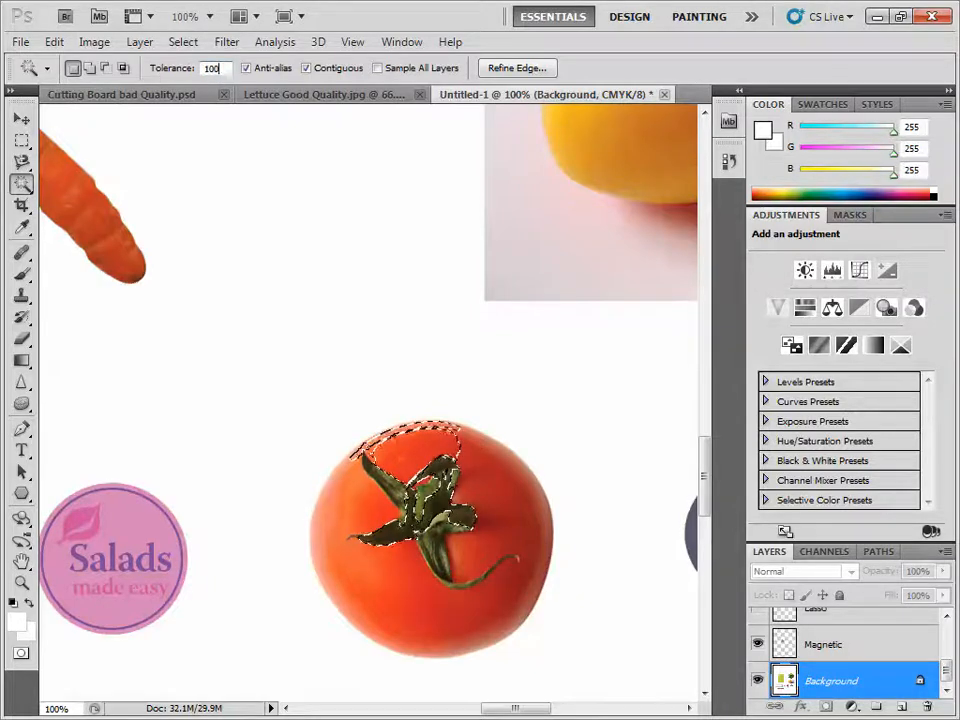
pyautogui.press('Return')
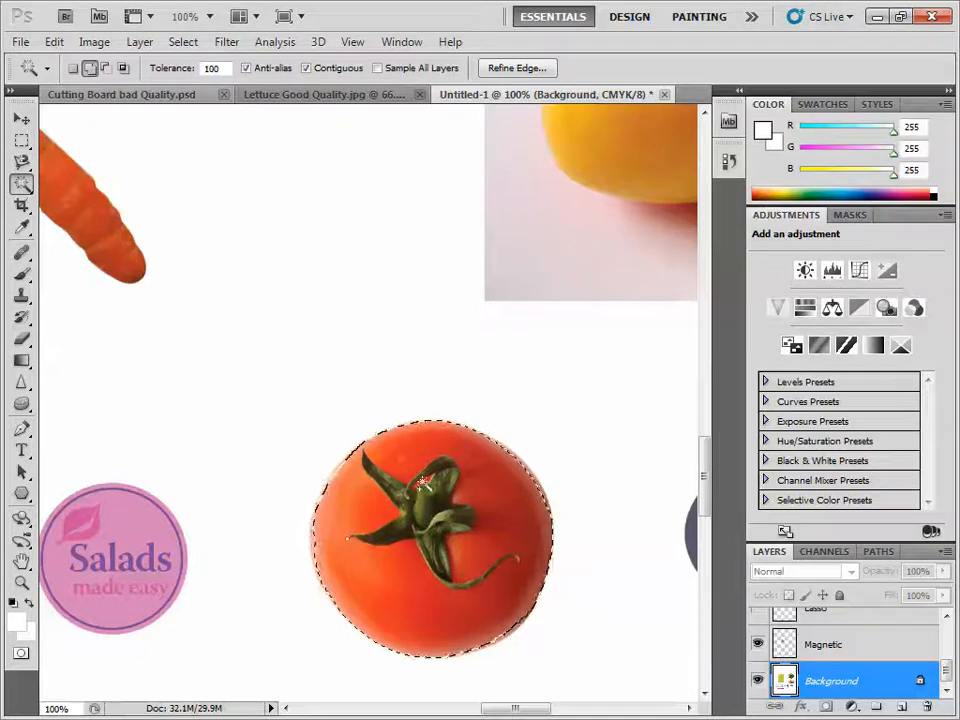
pyautogui.click(315, 540)
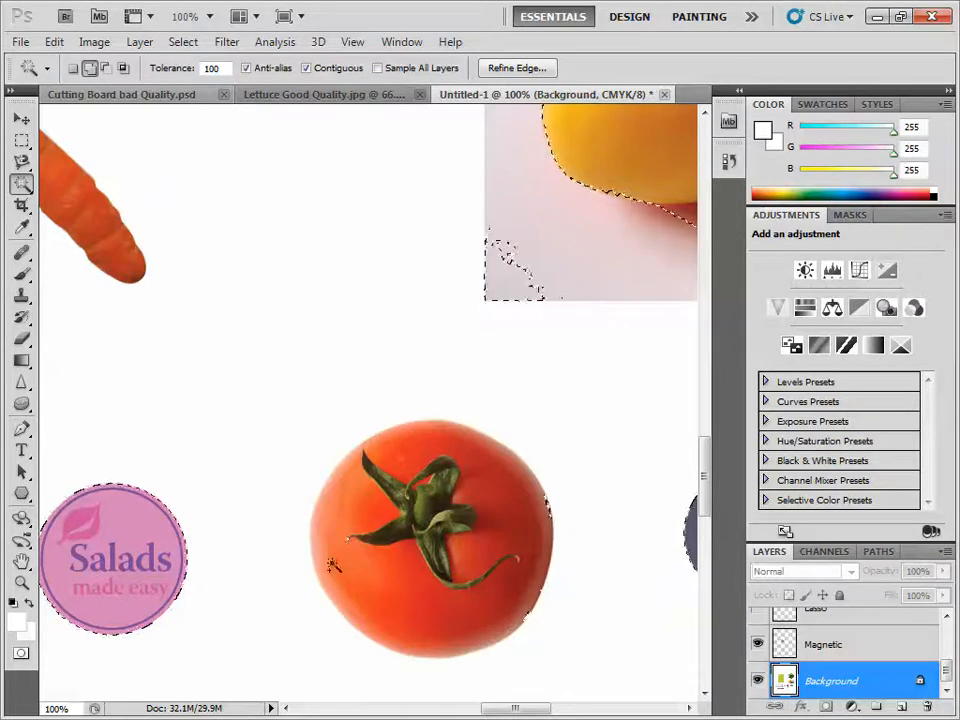
pyautogui.click(73, 68)
pyautogui.click(54, 41)
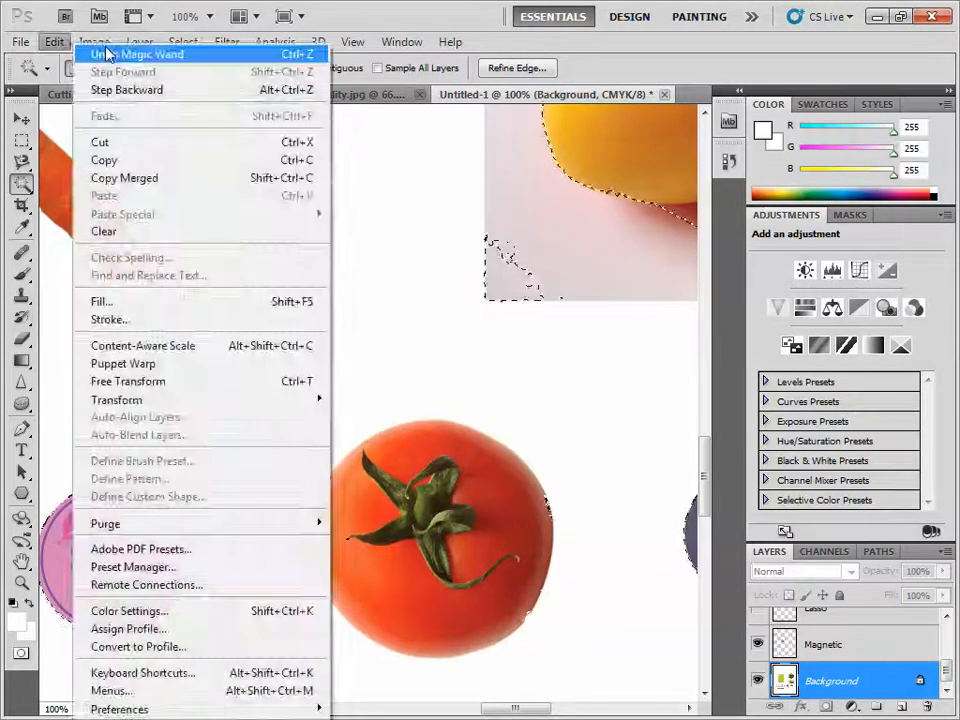
pyautogui.click(130, 58)
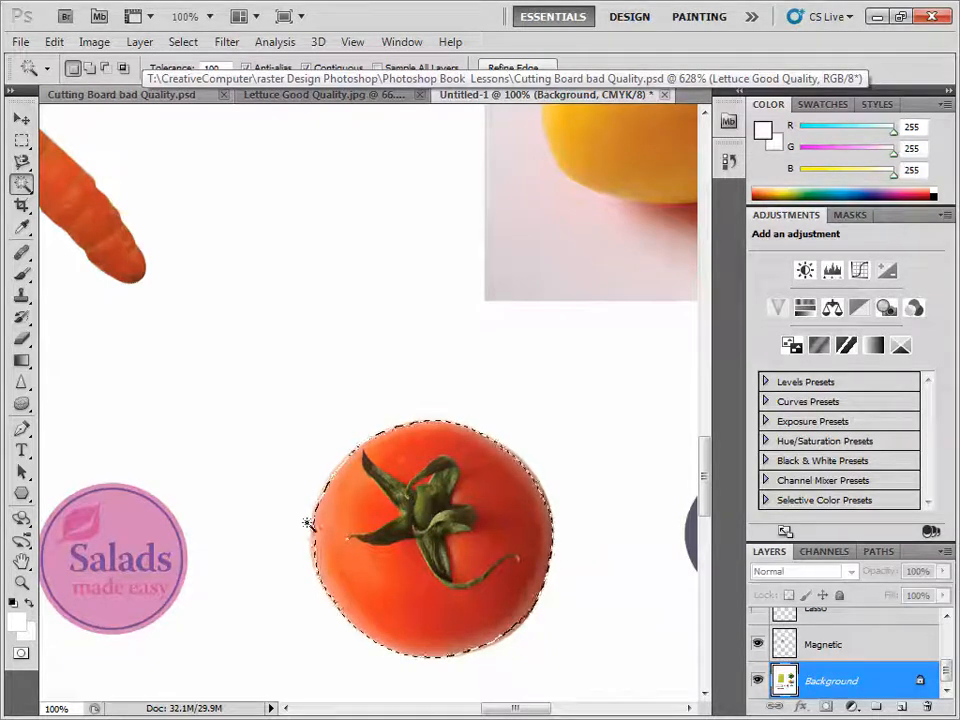
# Step: Set the Magic Wand tolerance to 32 and add the tomato's missed left edge to the selection
pyautogui.doubleClick(218, 67)
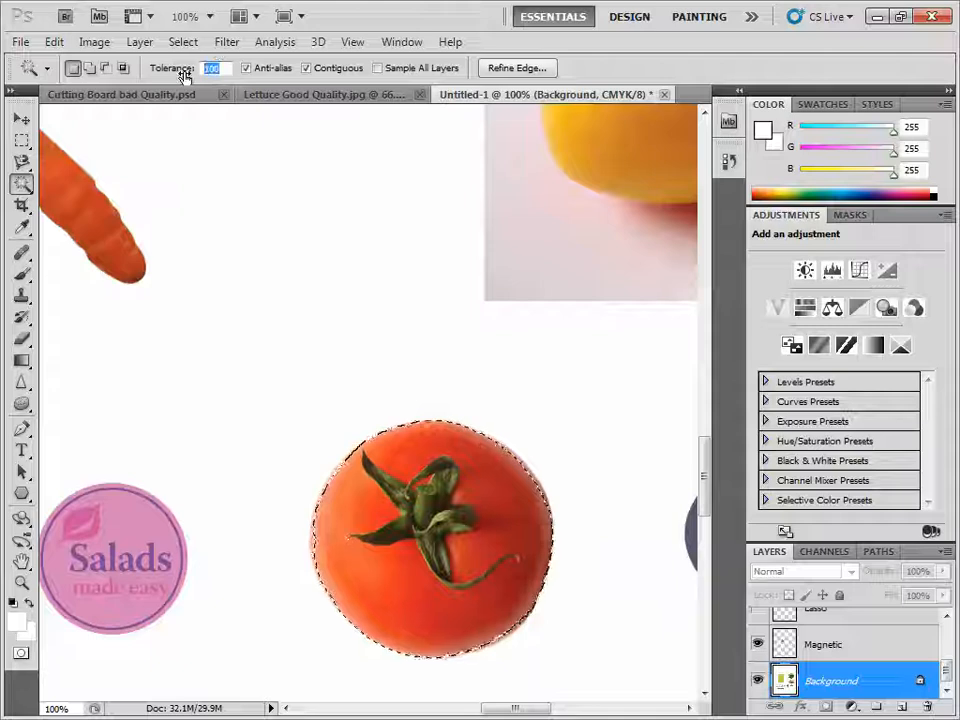
pyautogui.write('32')
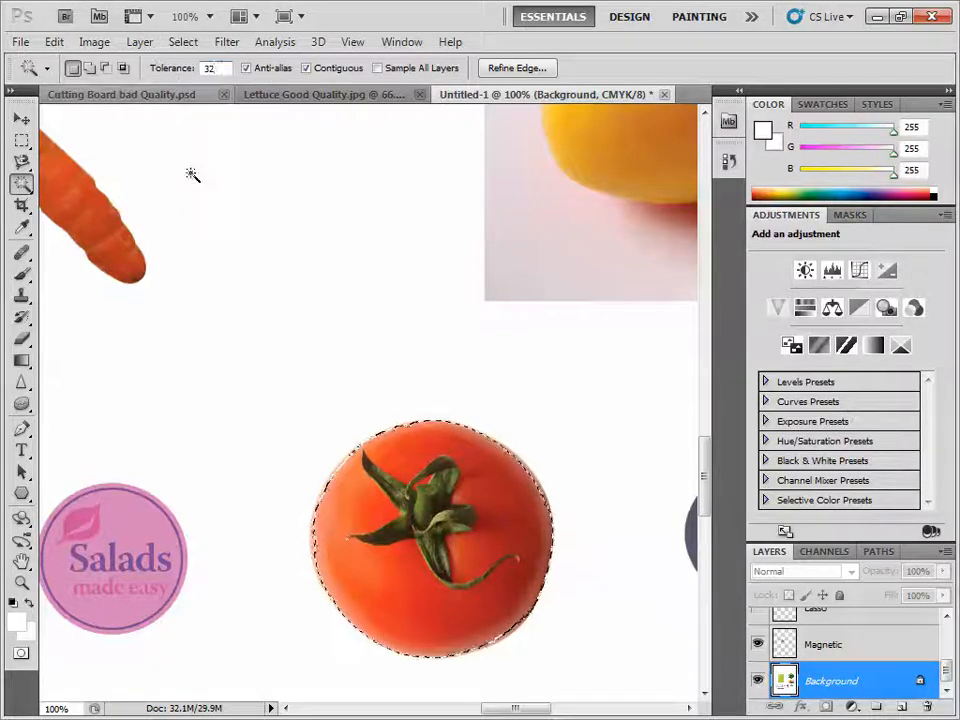
pyautogui.press('shift')
pyautogui.keyDown('shift'); pyautogui.click(314, 542); pyautogui.keyUp('shift')
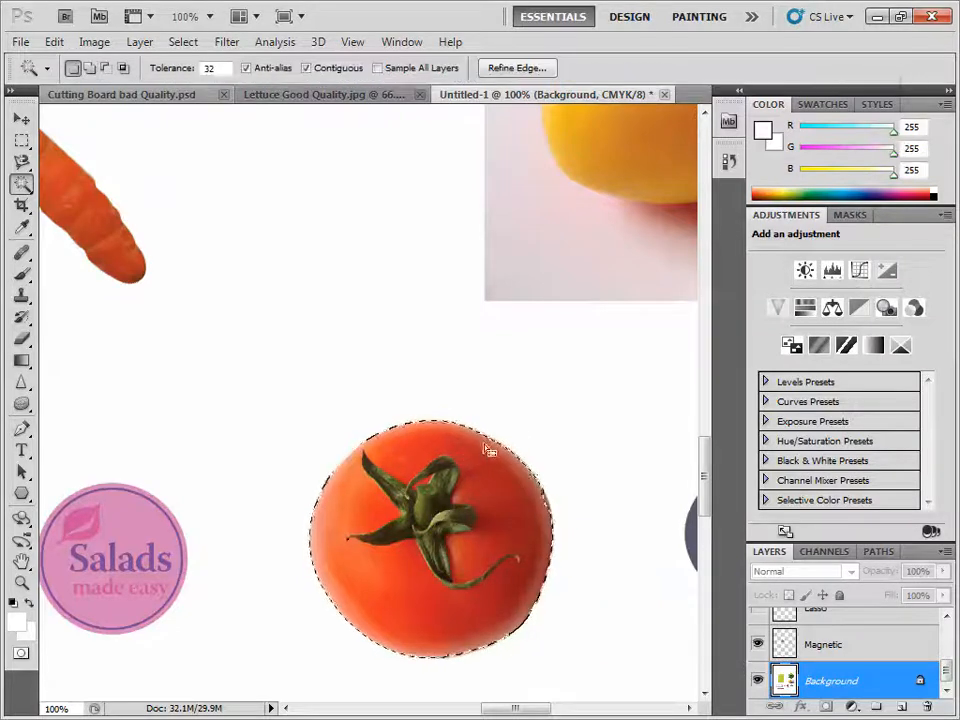
# Step: Copy the selected tomato to a new layer and name it Magic Wand
pyautogui.click(138, 42)
pyautogui.moveTo(150, 61)
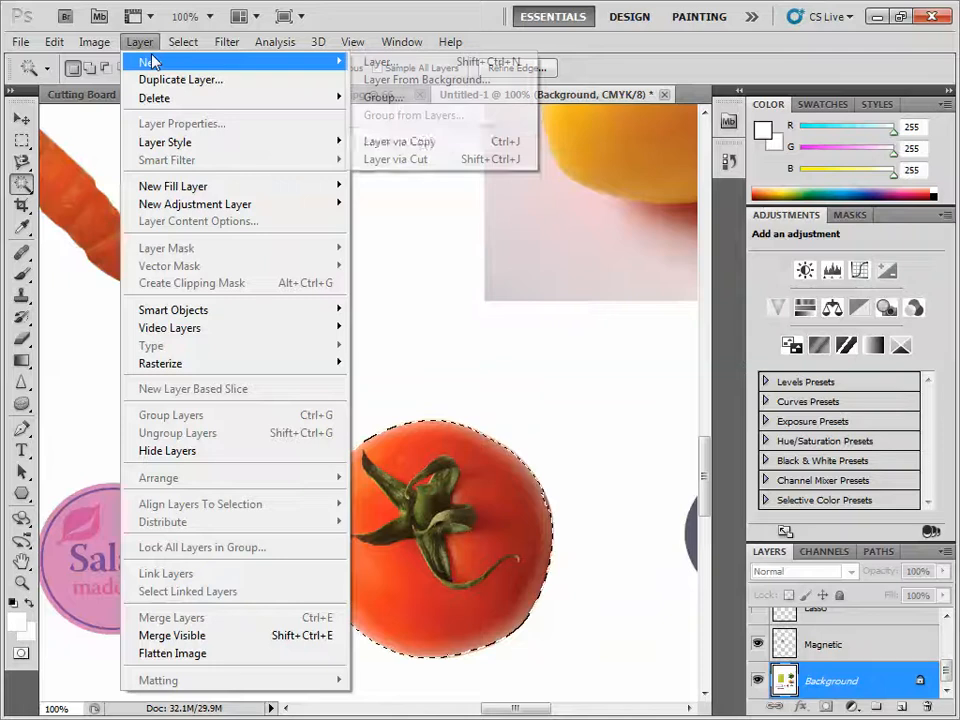
pyautogui.click(412, 141)
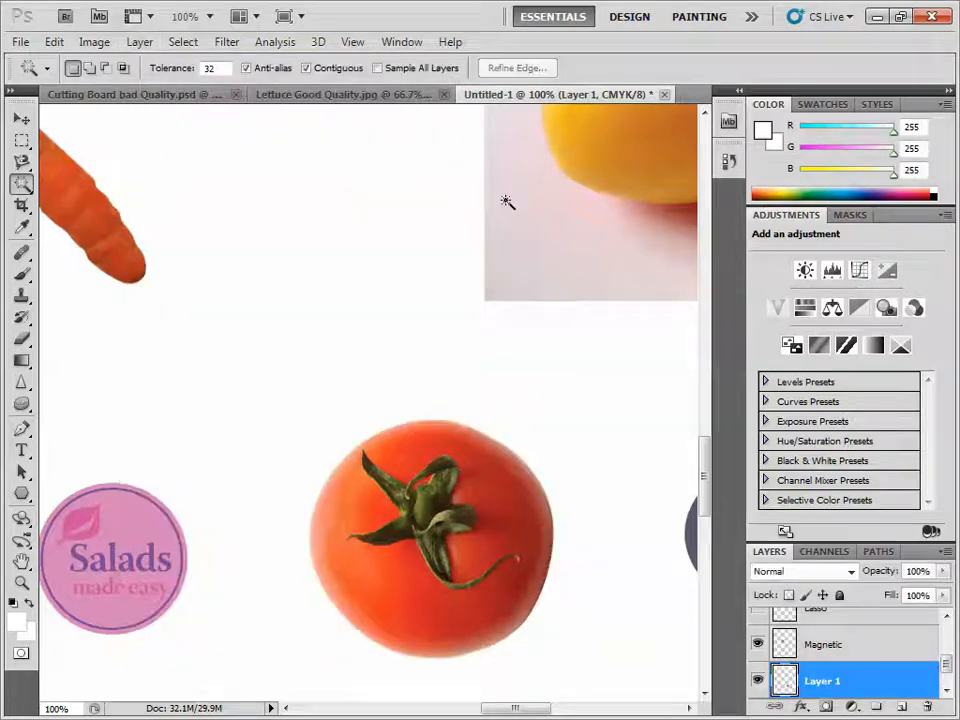
pyautogui.doubleClick(822, 681)
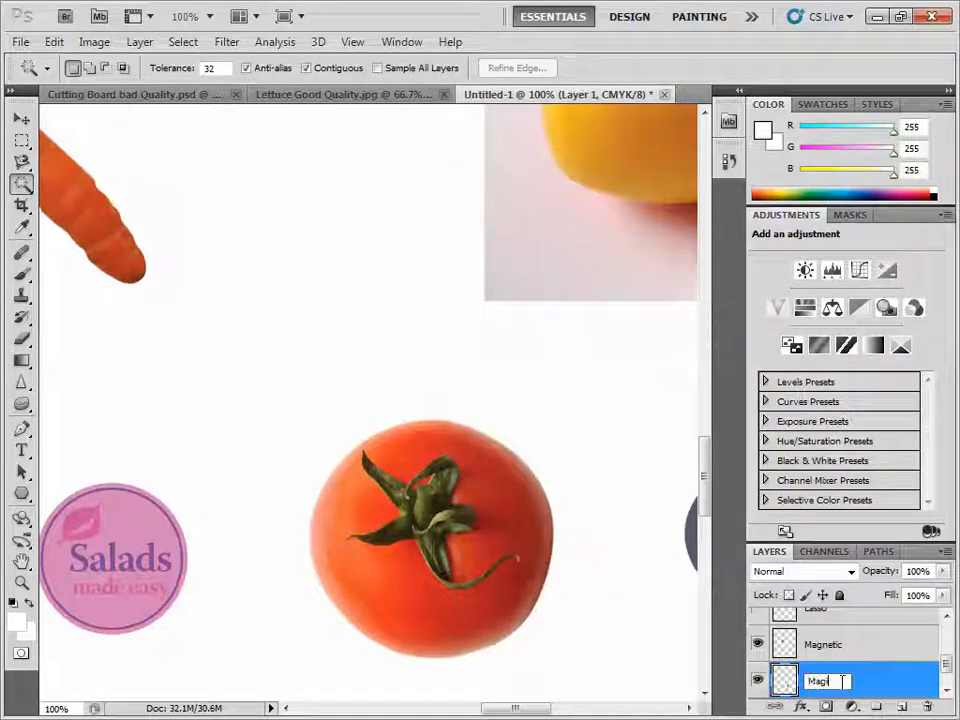
pyautogui.write('Magic Wand')
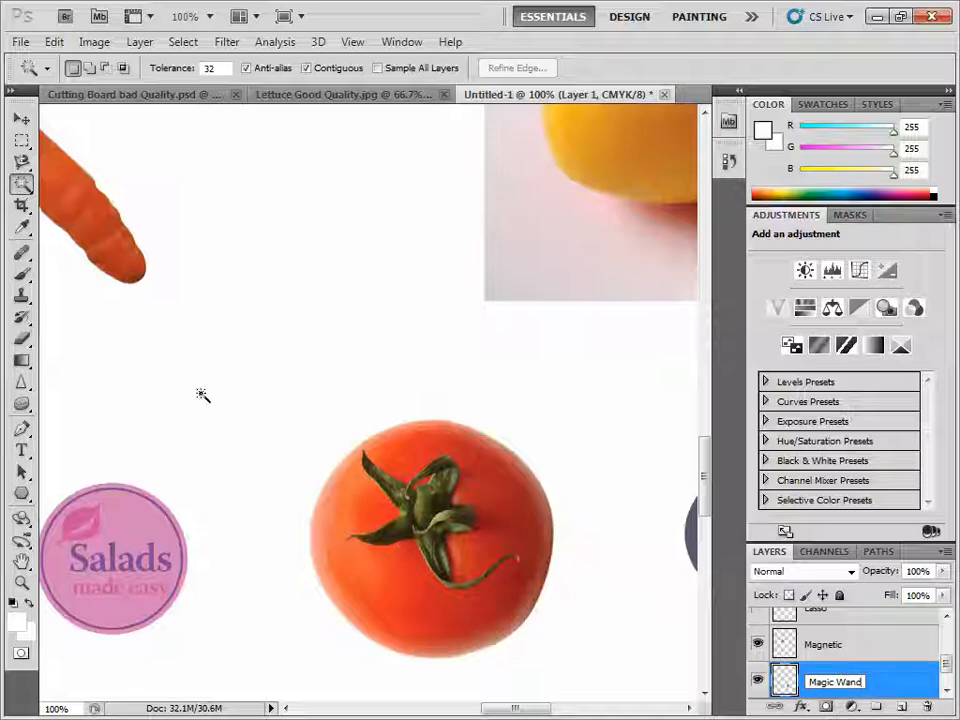
# Step: Load the Magic Wand layer as a selection and move the tomato copy onto the cutting board's lower left edge
pyautogui.click(21, 118)
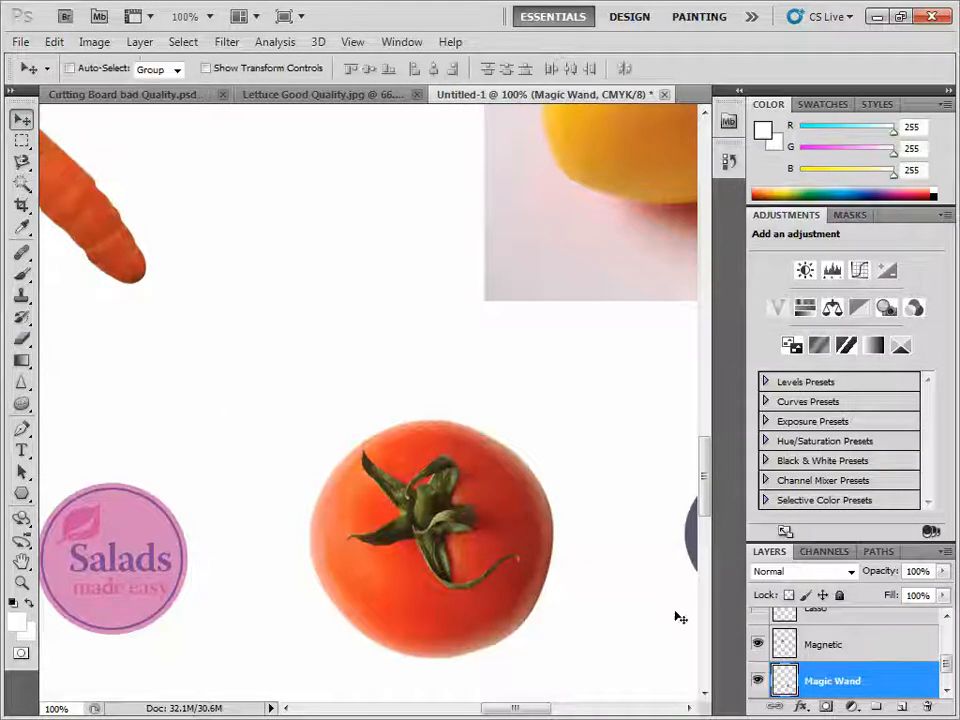
pyautogui.keyDown('ctrl'); pyautogui.click(787, 686); pyautogui.keyUp('ctrl')
pyautogui.doubleClick(22, 562)
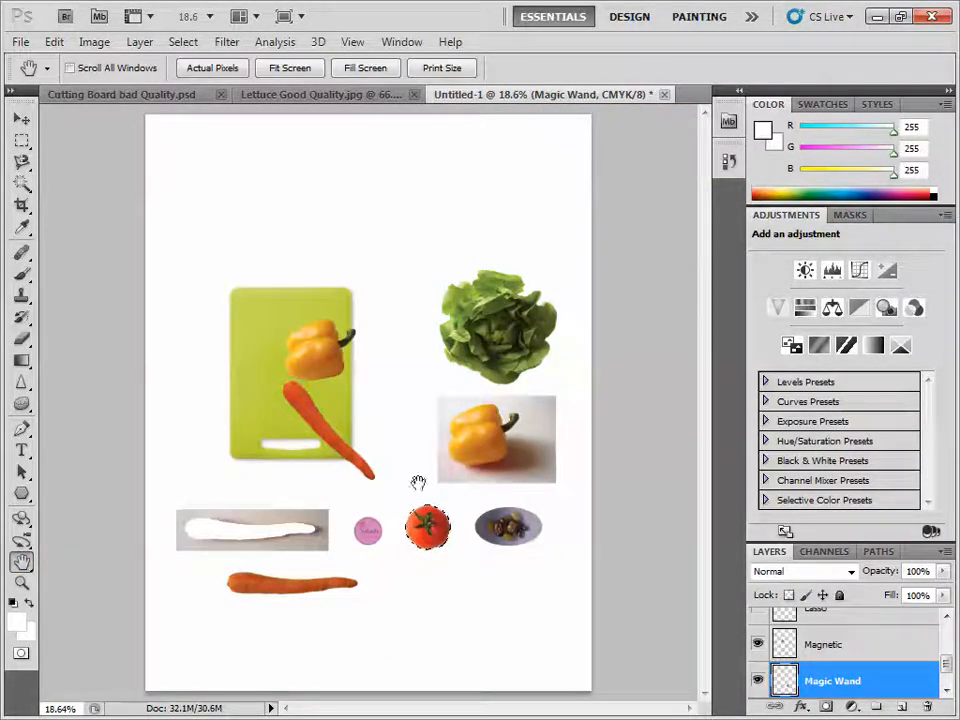
pyautogui.press('v')
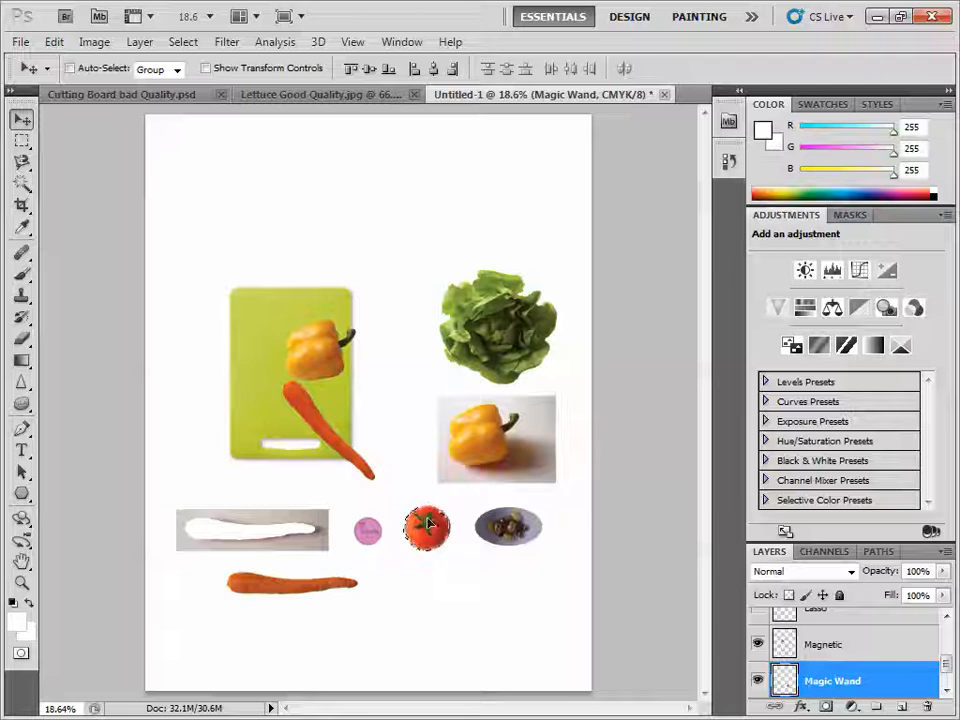
pyautogui.moveTo(431, 524); pyautogui.dragTo(227, 416)
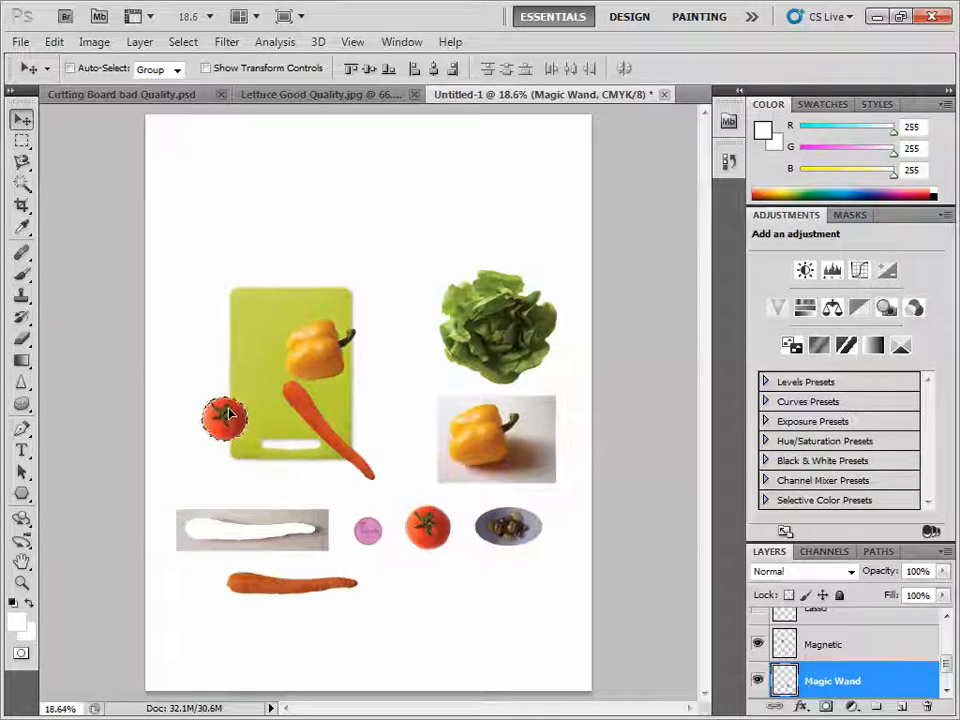
pyautogui.hotkey('ctrl', 'd')
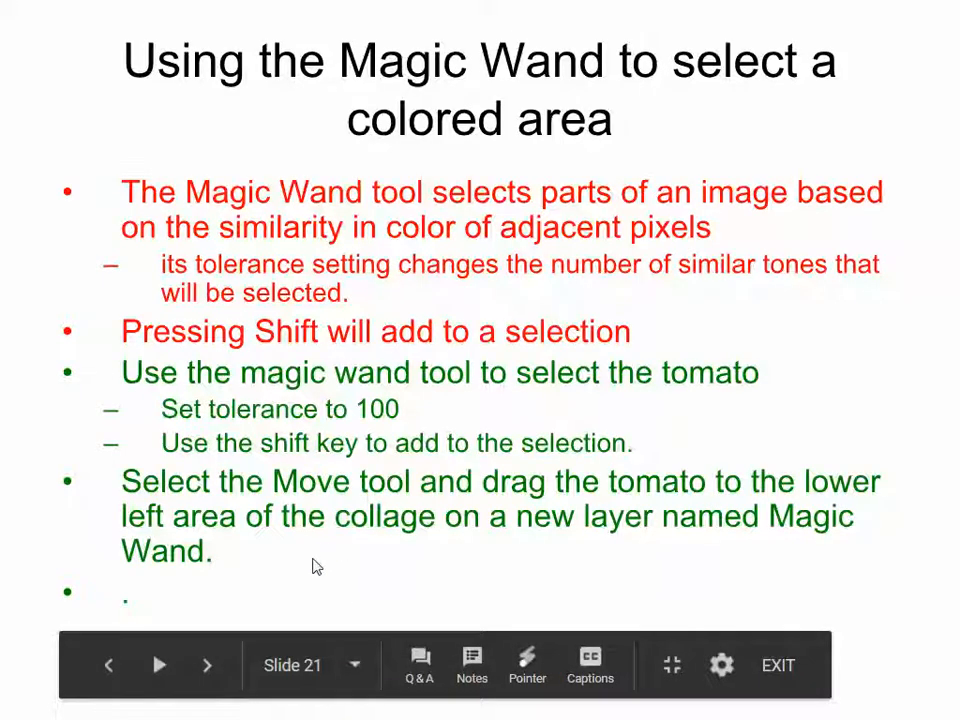
pyautogui.click(313, 558)
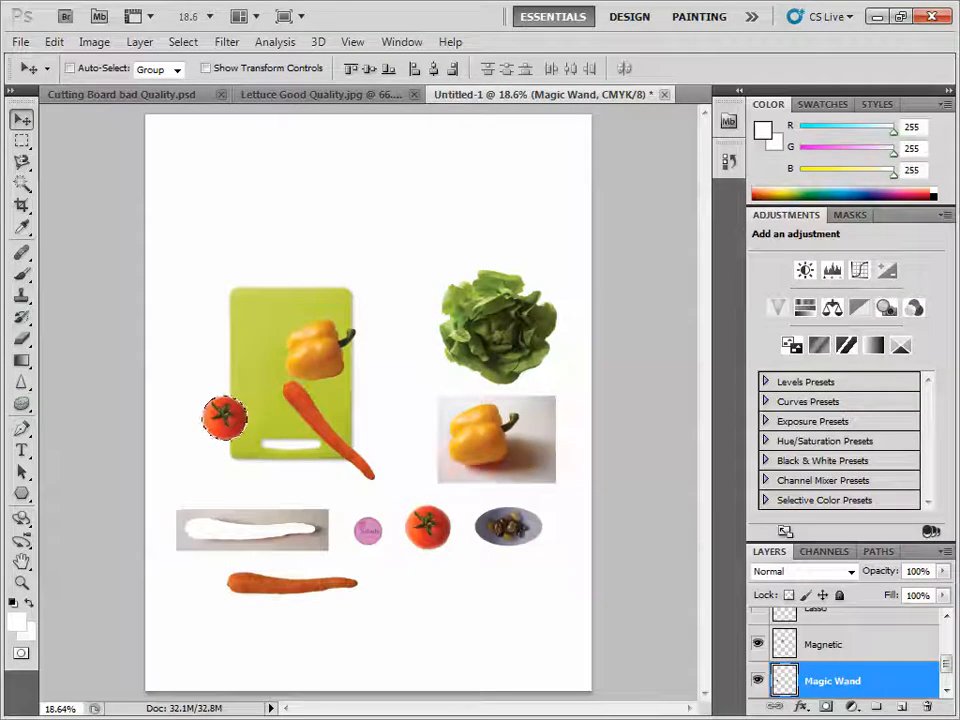
# Step: Select the lettuce on the Background layer with a rectangular marquee and move it slightly up and to the left
pyautogui.scroll(-1, 945, 665)
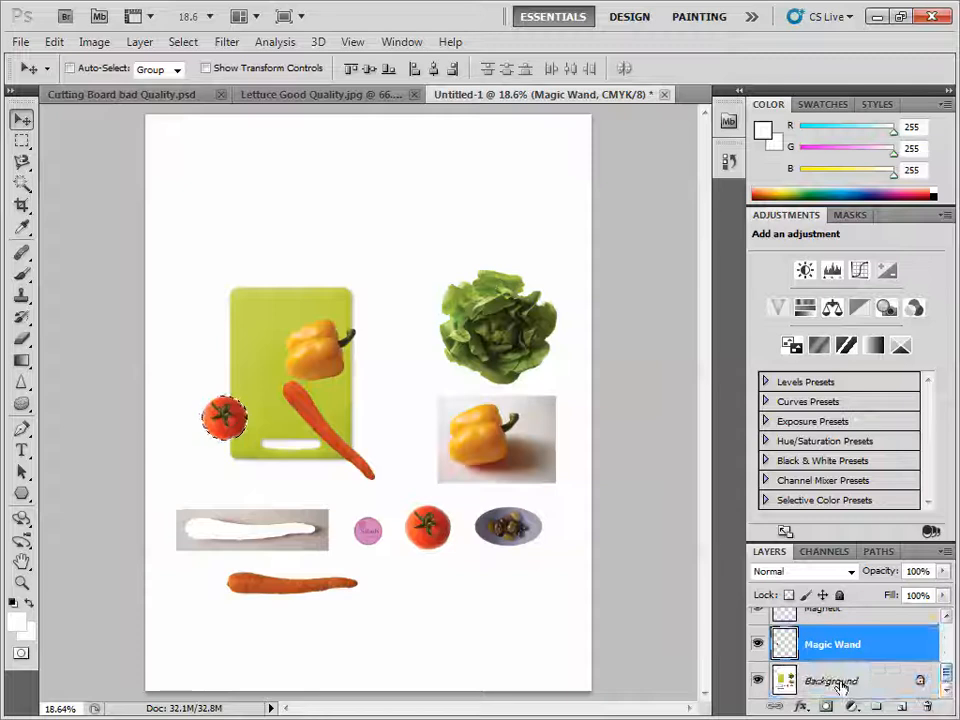
pyautogui.click(852, 681)
pyautogui.click(21, 583)
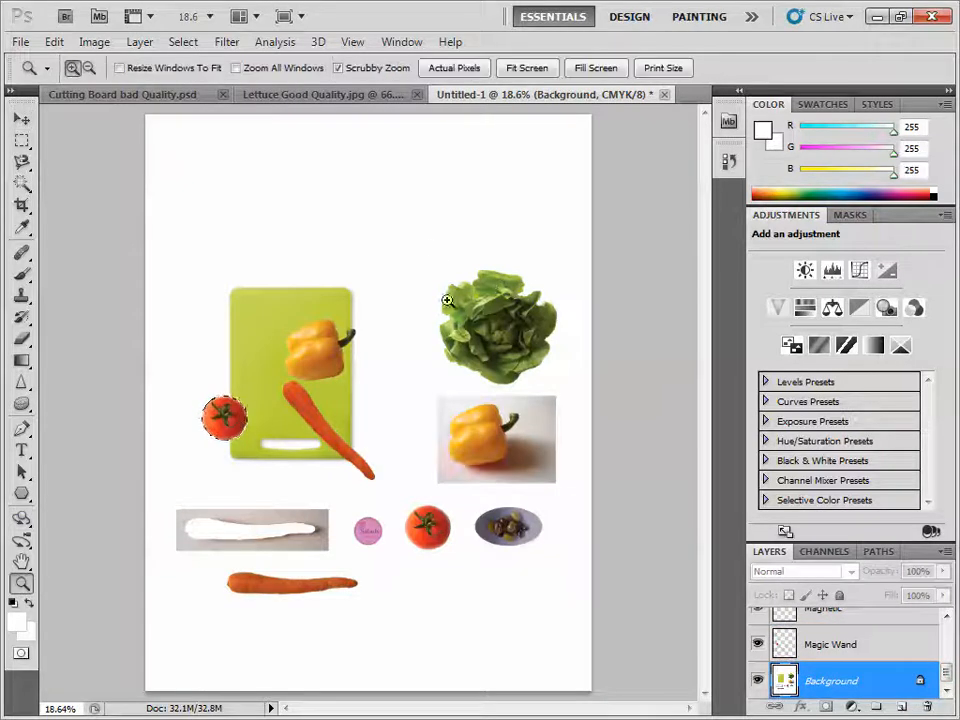
pyautogui.moveTo(340, 228); pyautogui.dragTo(458, 285)
pyautogui.click(614, 379)
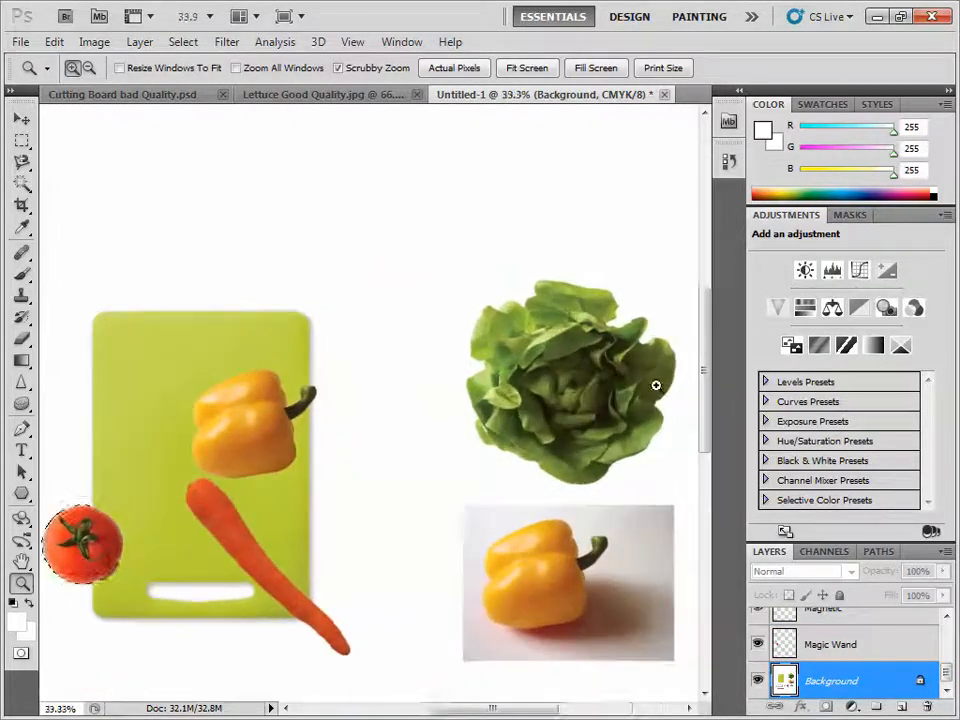
pyautogui.click(660, 388)
pyautogui.click(22, 143)
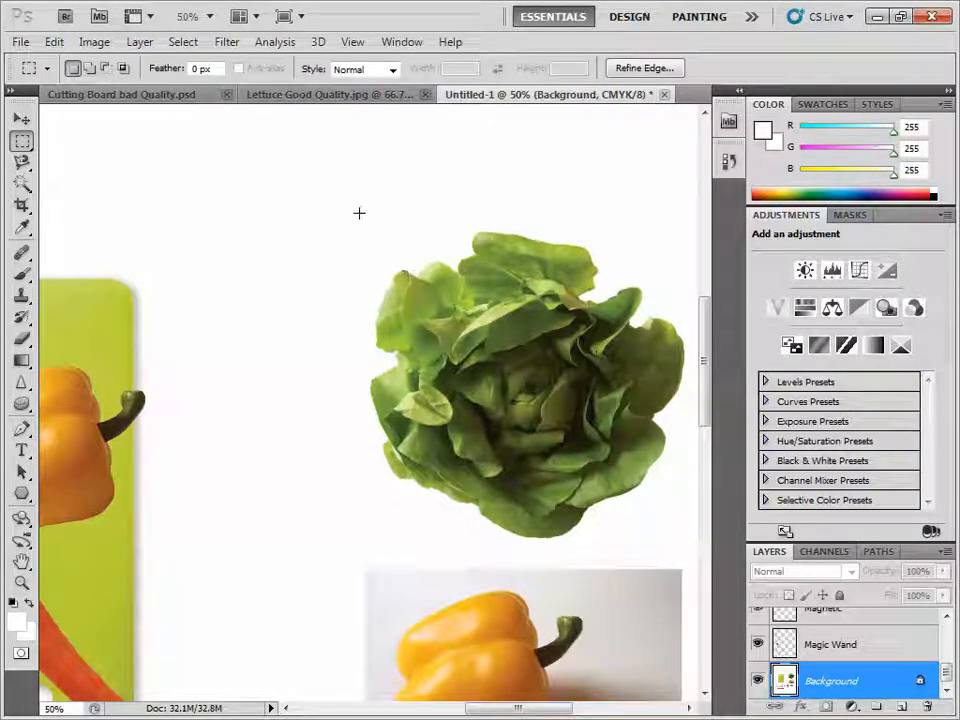
pyautogui.moveTo(406, 271); pyautogui.dragTo(691, 549)
pyautogui.press('v')
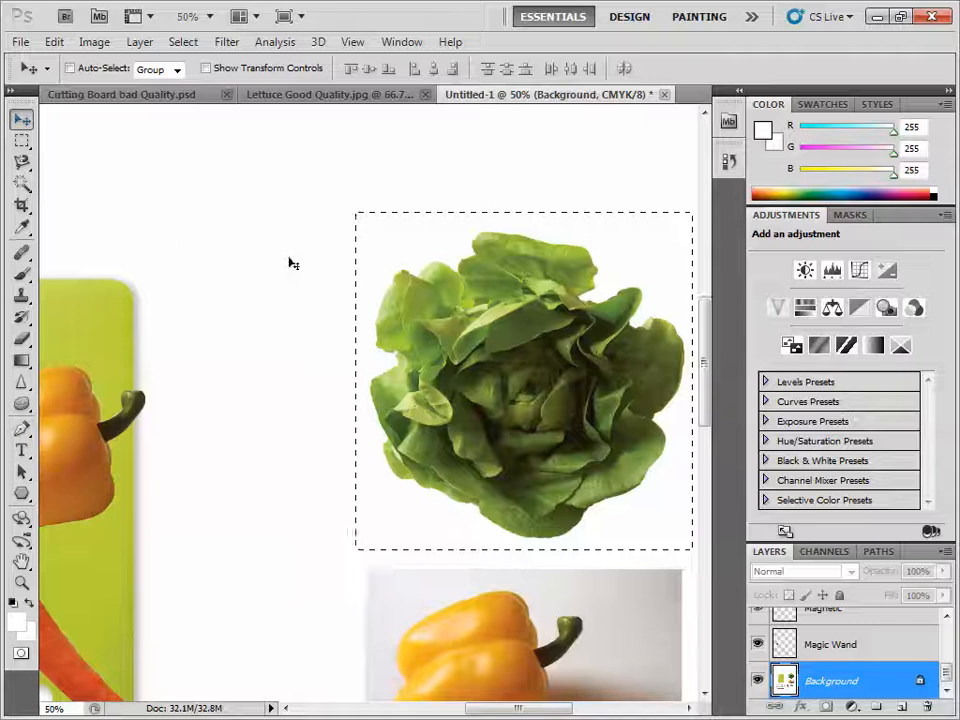
pyautogui.moveTo(473, 358); pyautogui.dragTo(442, 318)
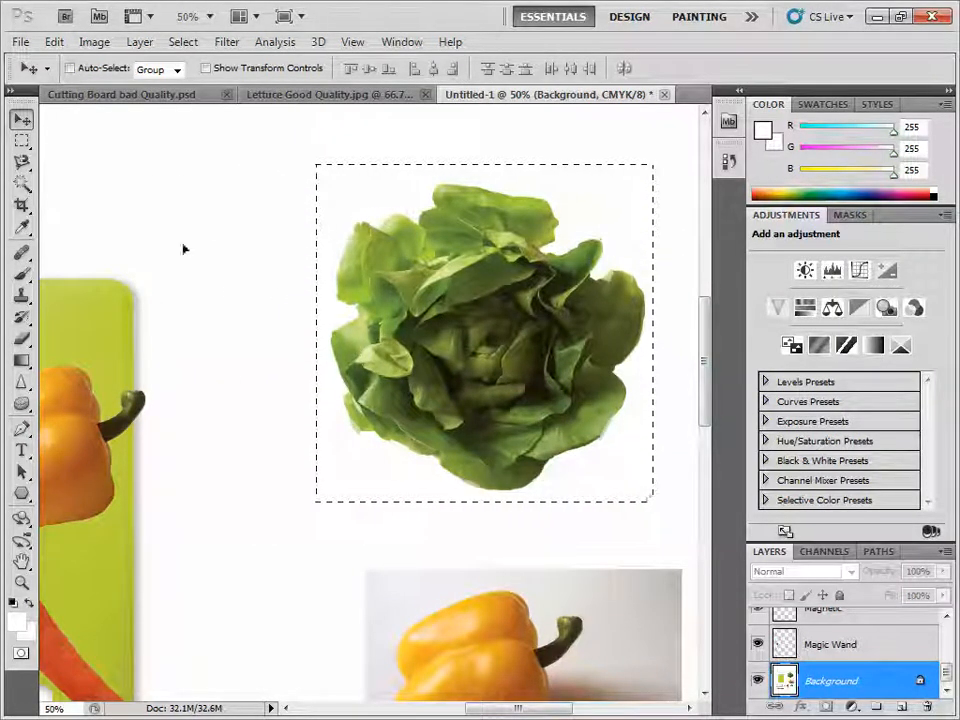
# Step: Subtract the white area around the lettuce from the selection with the Magic Wand at a tolerance of 32
pyautogui.click(21, 183)
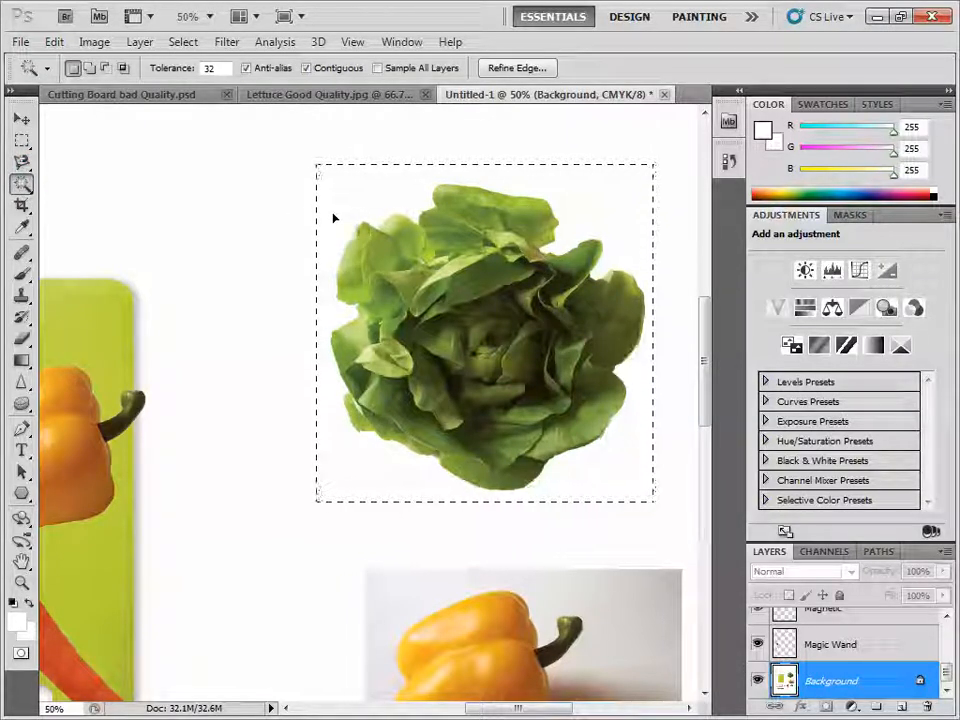
pyautogui.press('alt')
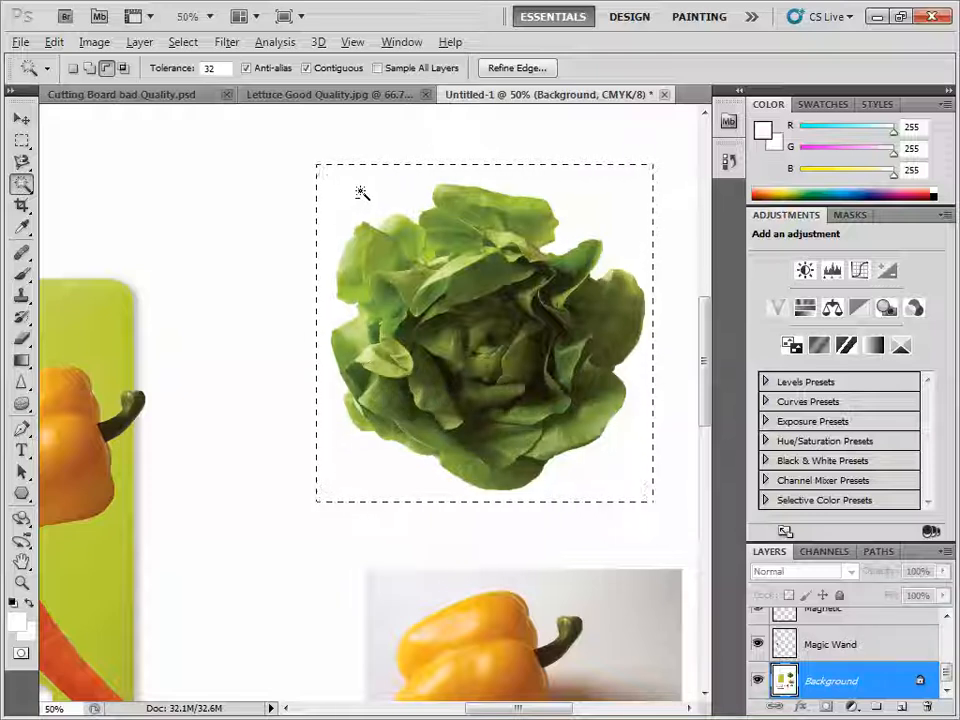
pyautogui.keyDown('alt'); pyautogui.click(361, 189); pyautogui.keyUp('alt')
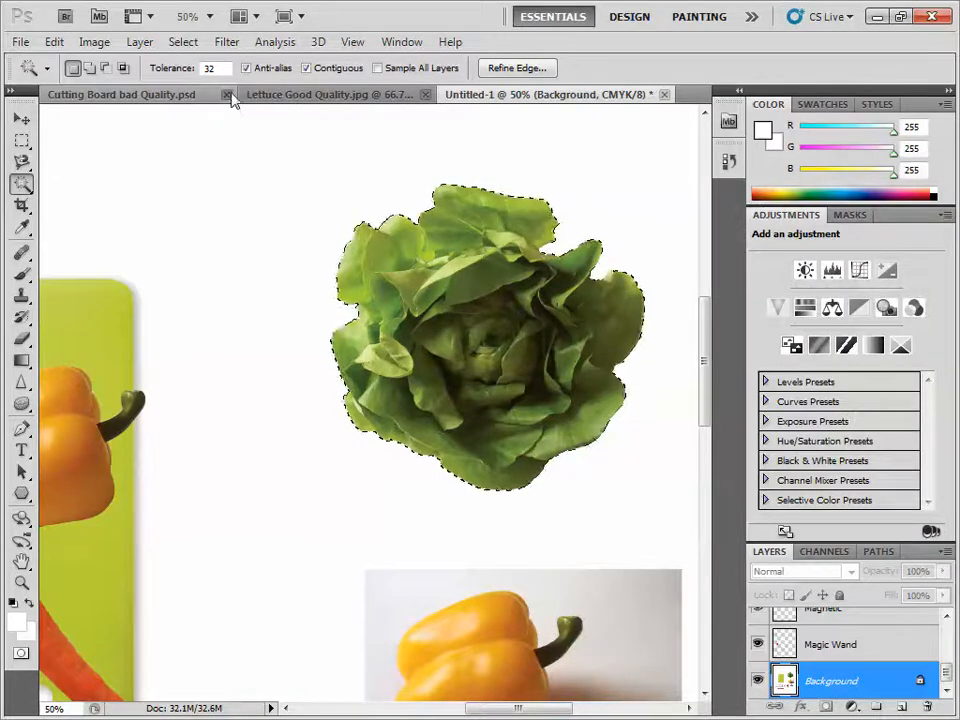
# Step: Refine the edge of the lettuce selection with a feather of 2.3 px
pyautogui.click(186, 44)
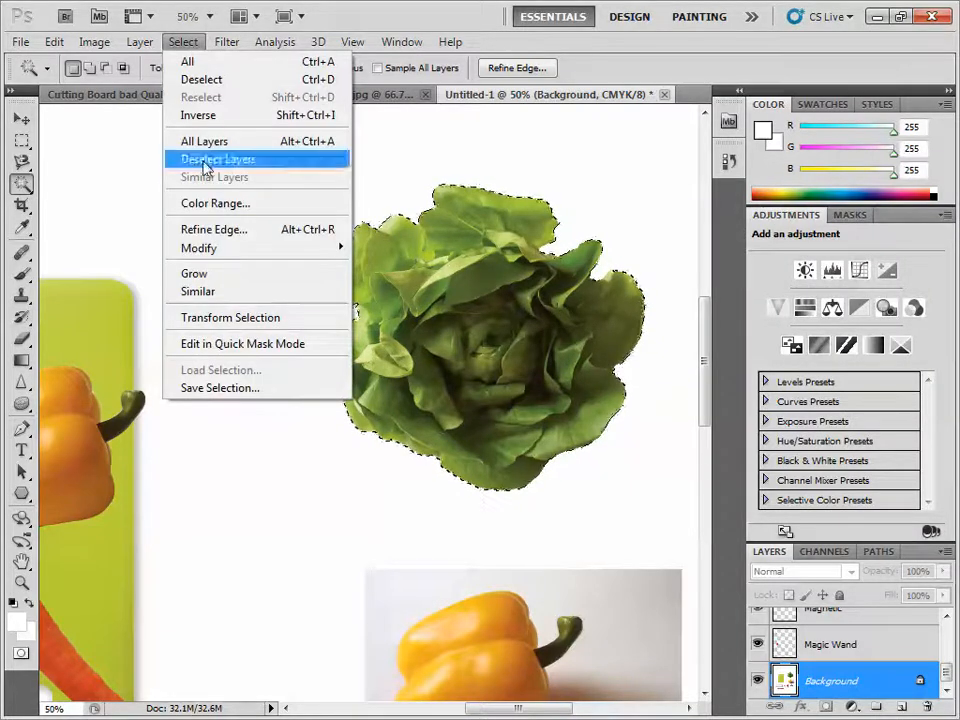
pyautogui.click(212, 229)
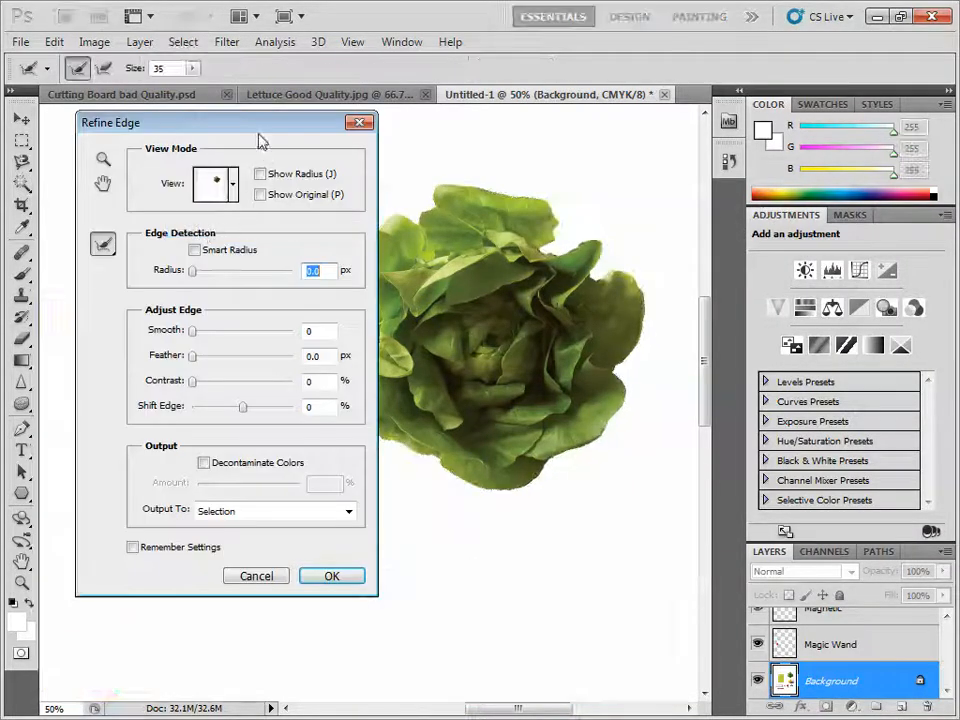
pyautogui.moveTo(258, 133); pyautogui.dragTo(183, 153)
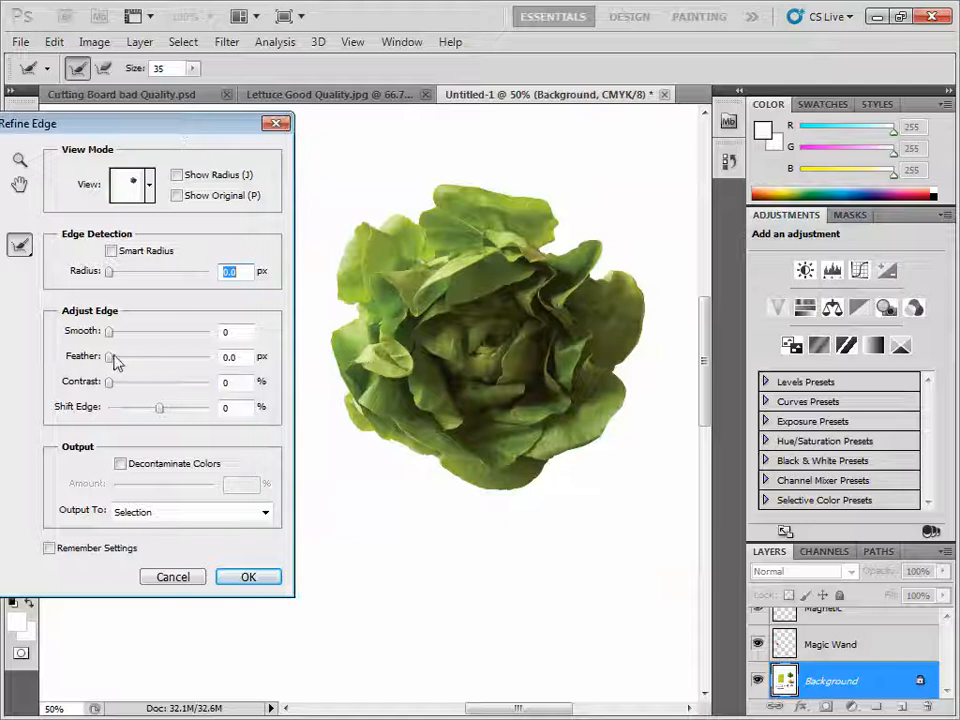
pyautogui.moveTo(116, 364); pyautogui.dragTo(145, 369)
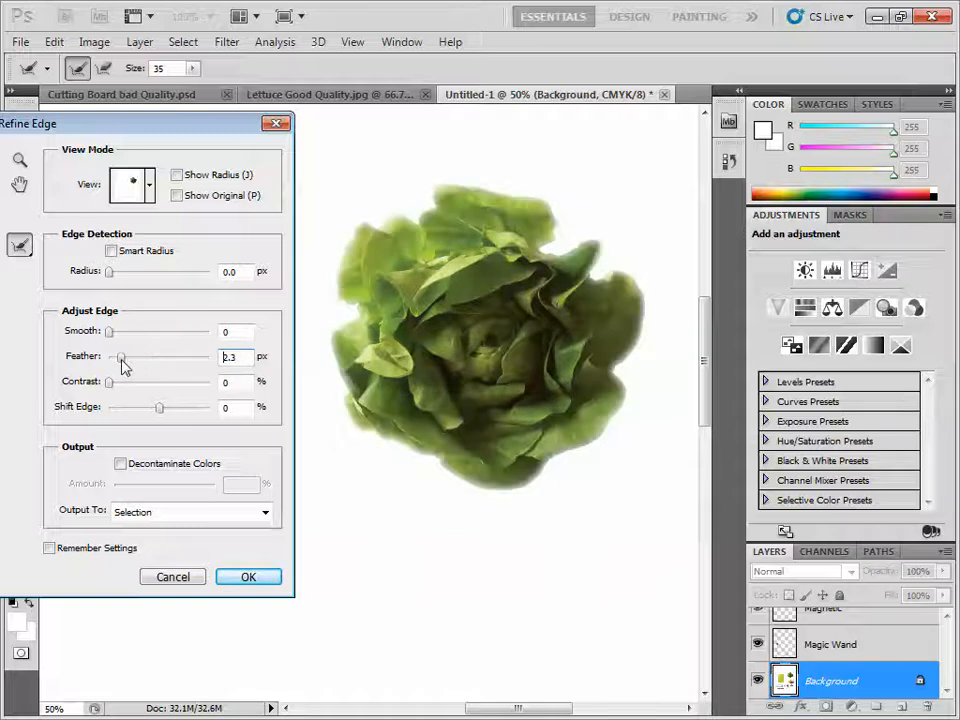
pyautogui.click(238, 577)
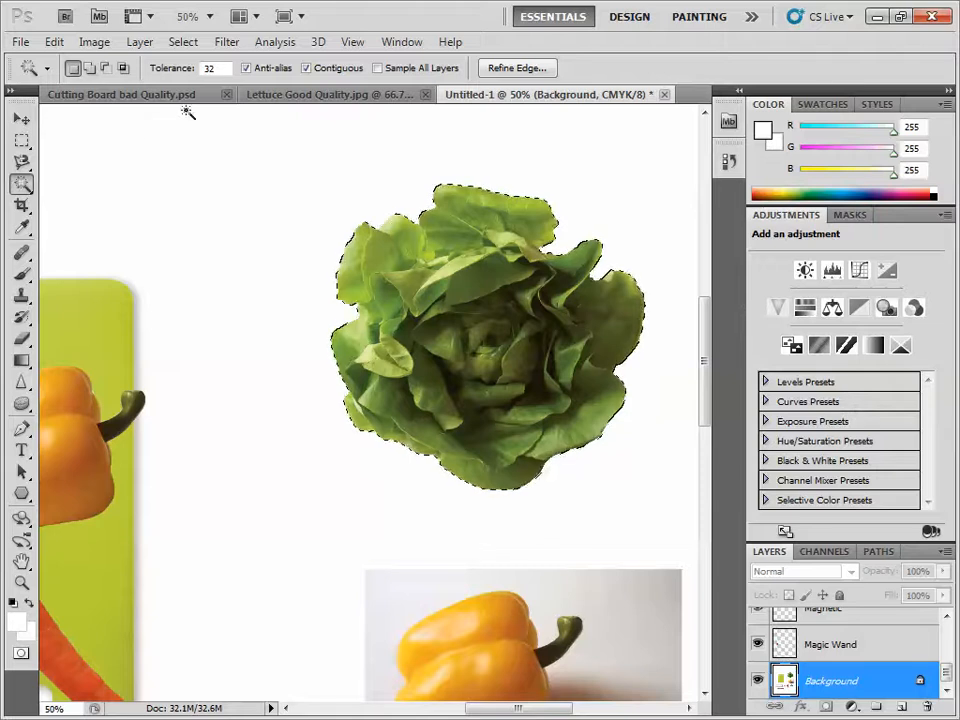
# Step: Copy the selected lettuce to a new layer and rename that layer Multi_ToolSelection
pyautogui.click(140, 42)
pyautogui.moveTo(160, 62)
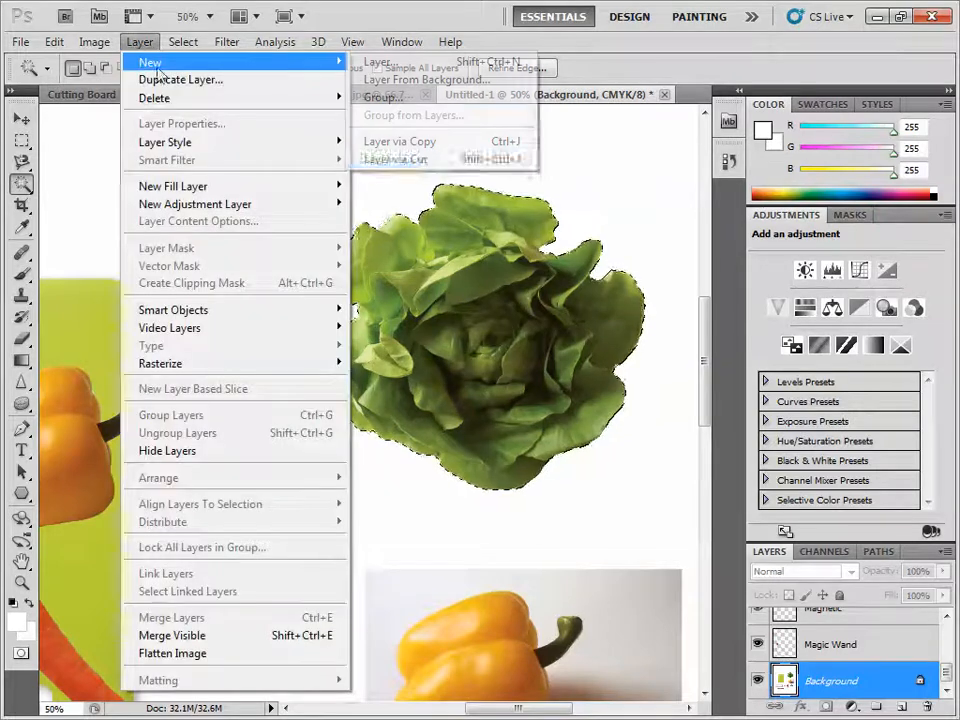
pyautogui.click(428, 145)
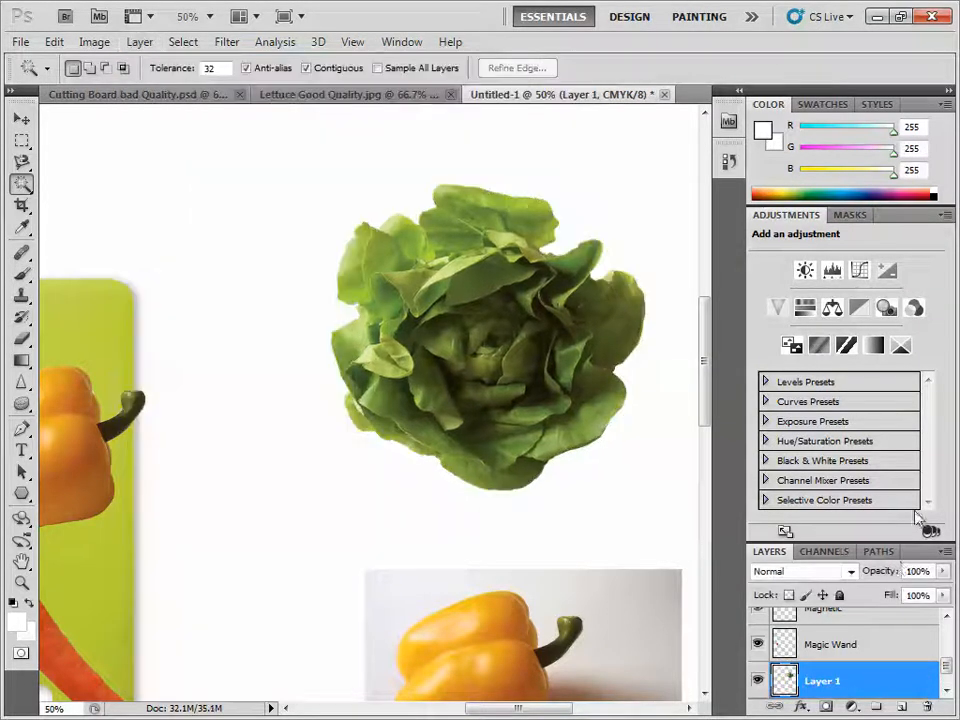
pyautogui.doubleClick(822, 682)
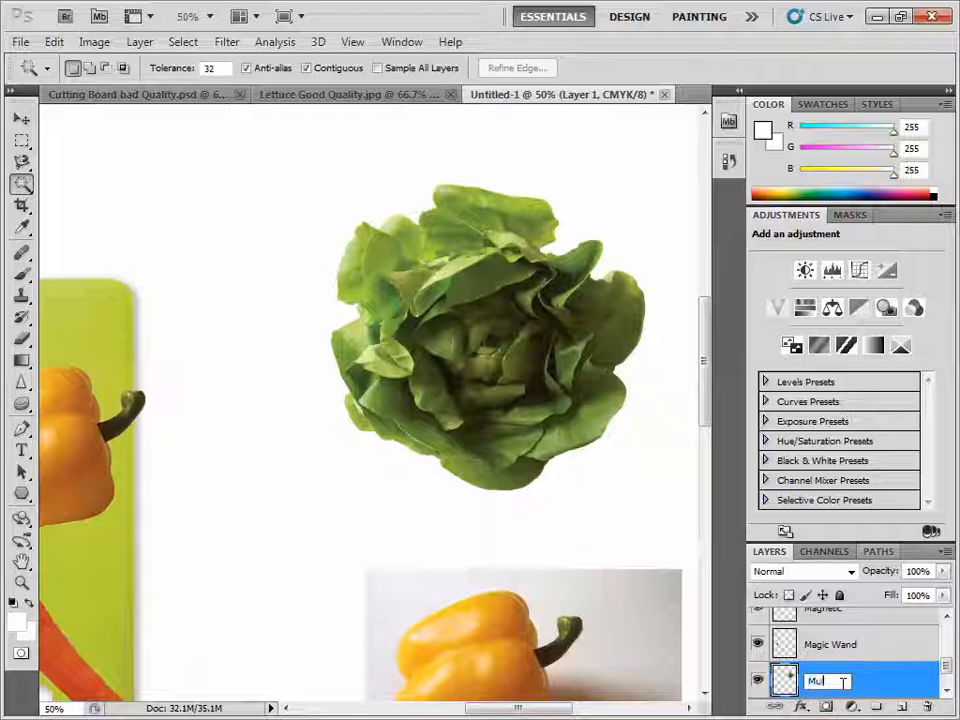
pyautogui.write('Multi_Tas')
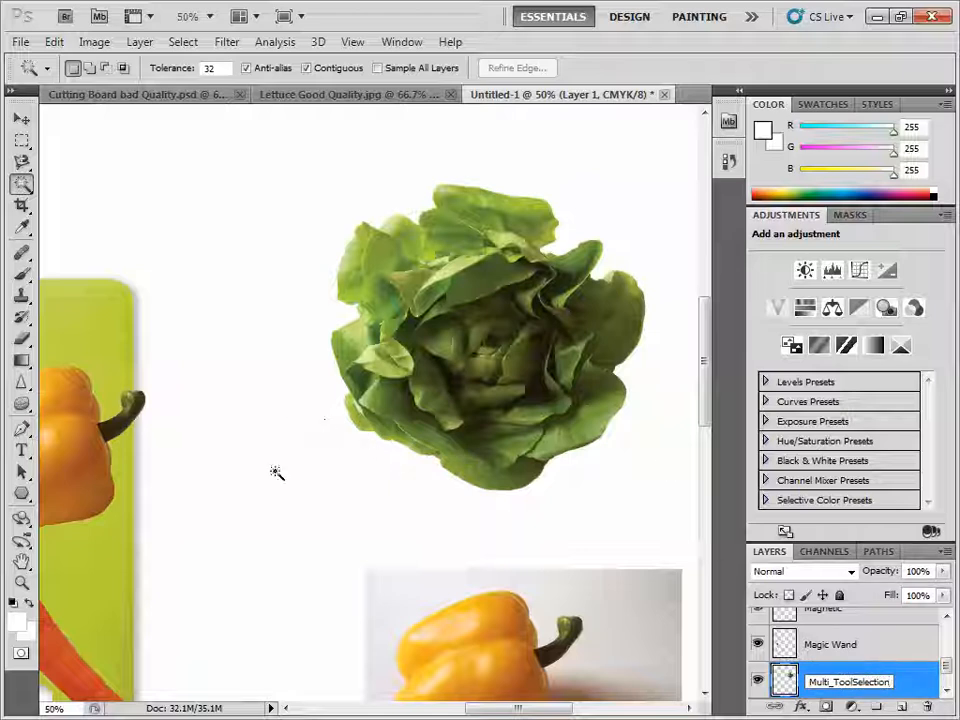
pyautogui.press('Return')
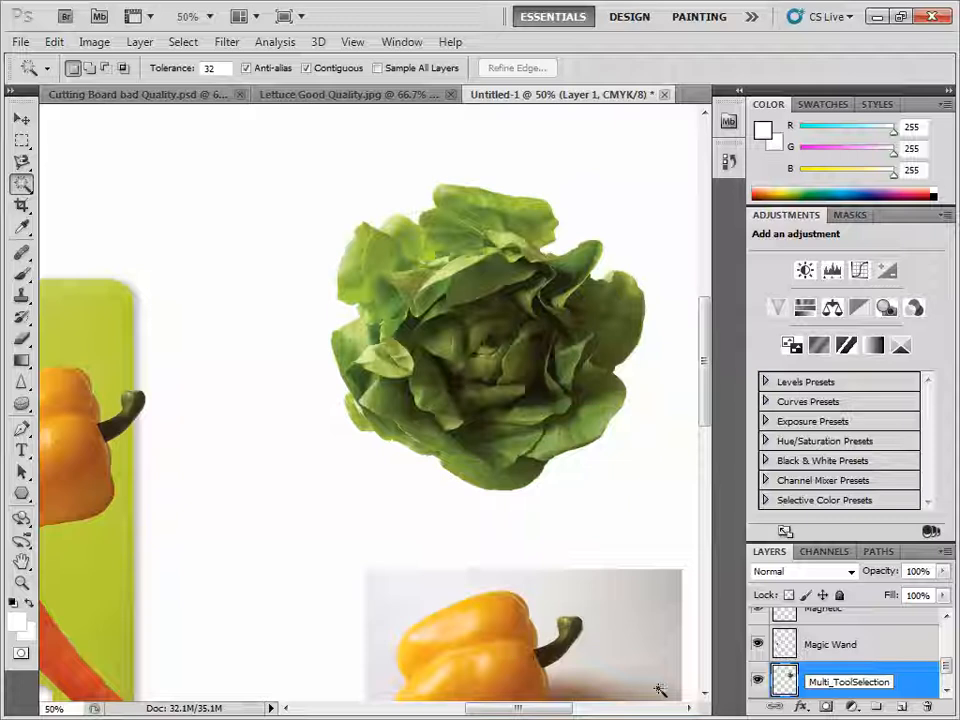
# Step: Load the Multi_ToolSelection layer as a selection and move the lettuce copy onto the cutting board's upper left corner
pyautogui.keyDown('ctrl'); pyautogui.click(786, 682); pyautogui.keyUp('ctrl')
pyautogui.doubleClick(22, 563)
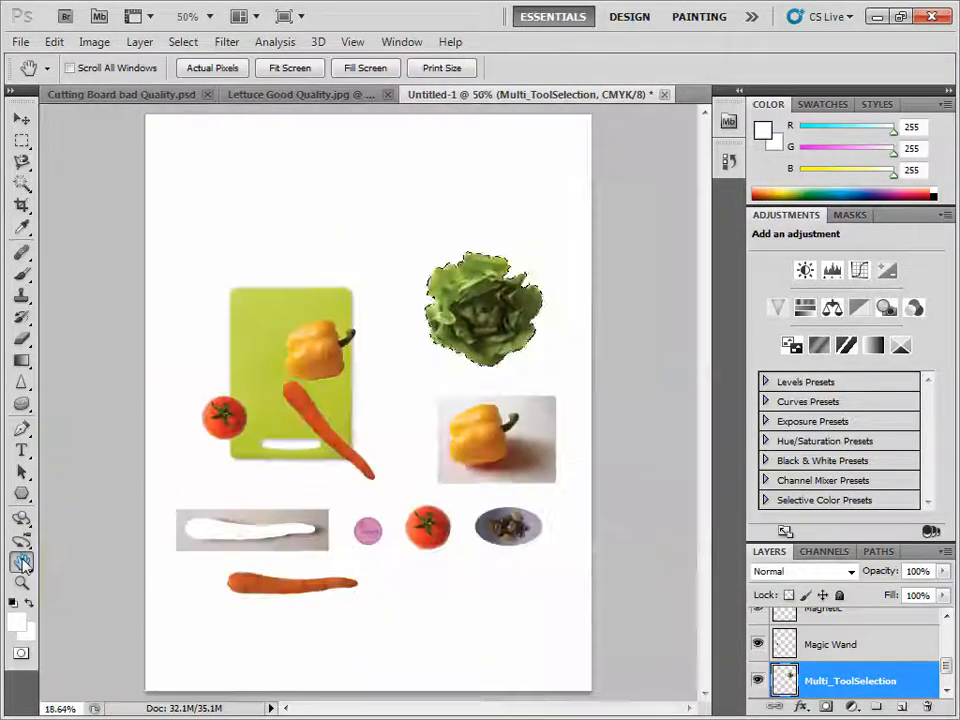
pyautogui.click(21, 119)
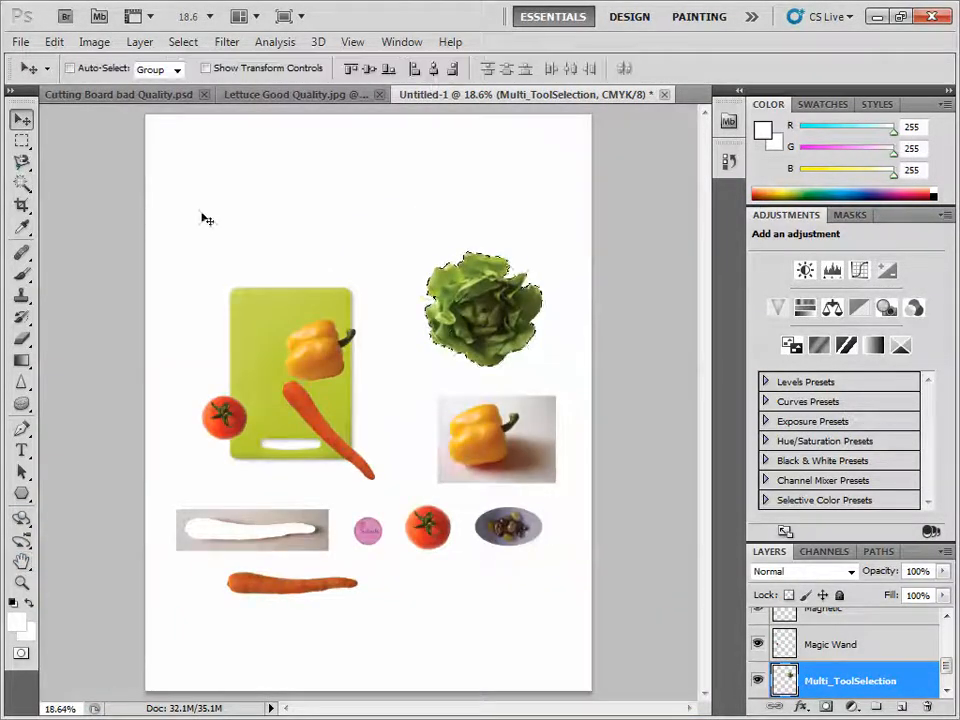
pyautogui.moveTo(485, 311); pyautogui.dragTo(221, 286)
pyautogui.hotkey('ctrl', 'd')
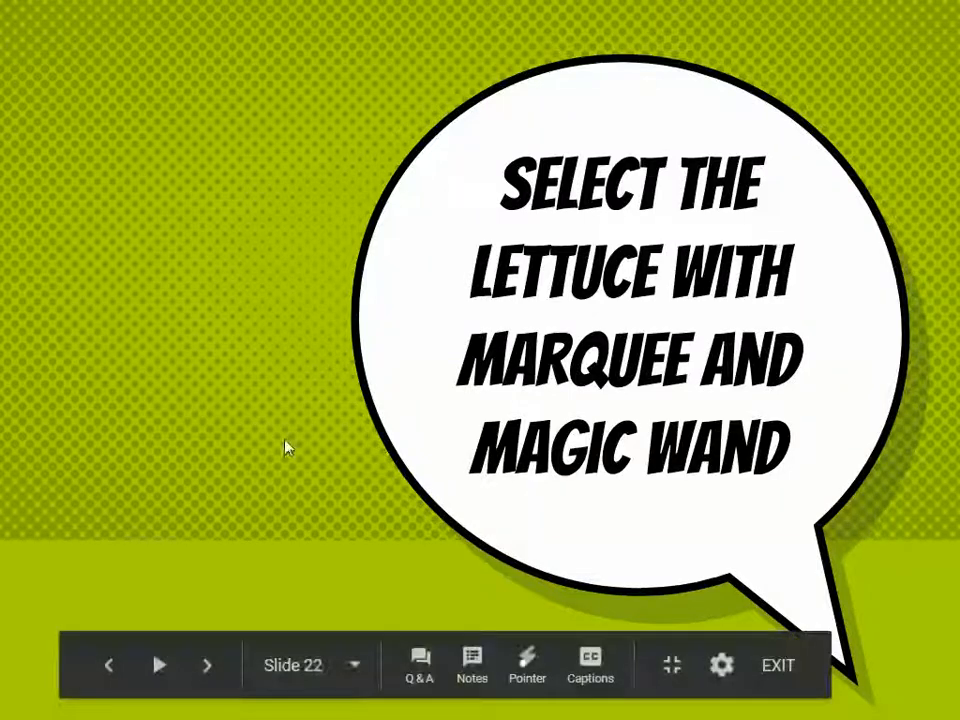
pyautogui.click(257, 437)
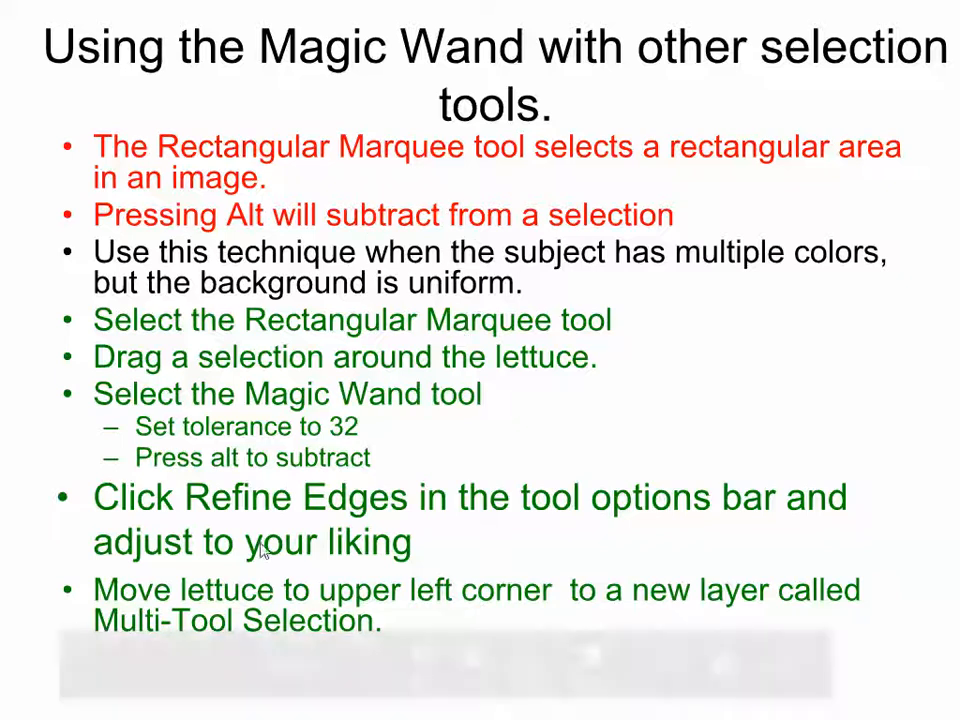
pyautogui.click(475, 506)
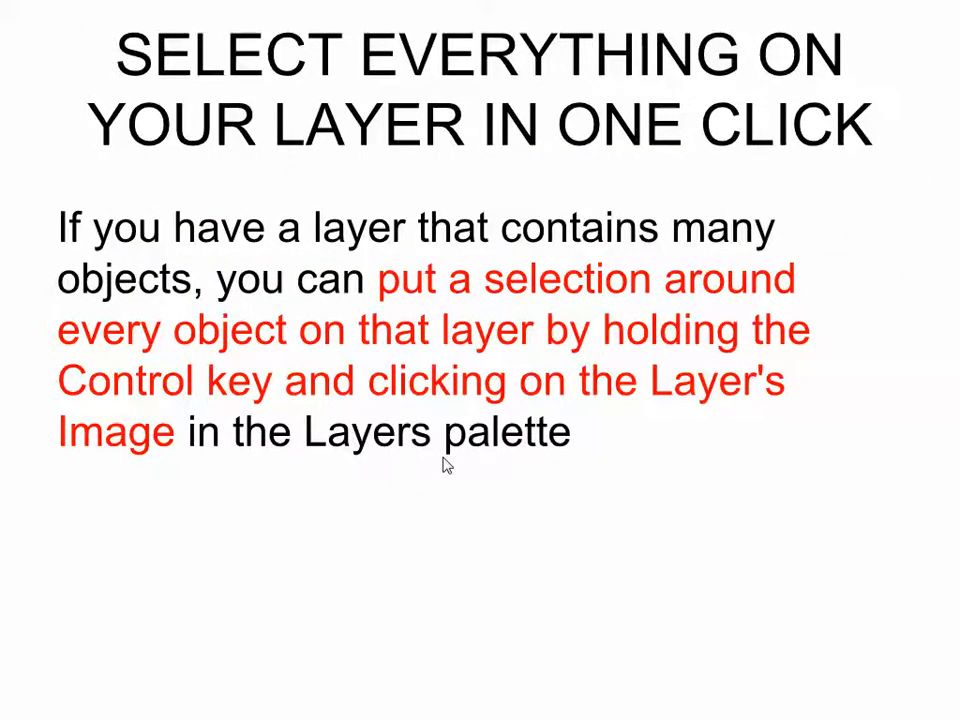
pyautogui.click(428, 487)
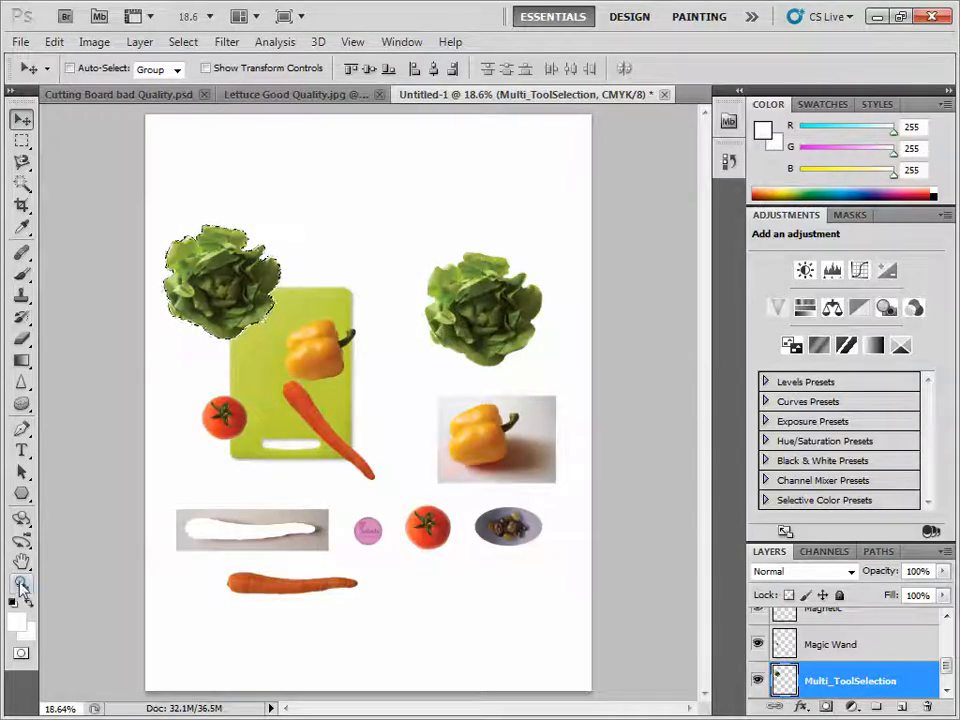
# Step: Select the oval dish of olives on the Background layer with the Elliptical Marquee tool
pyautogui.scroll(-1, 900, 660)
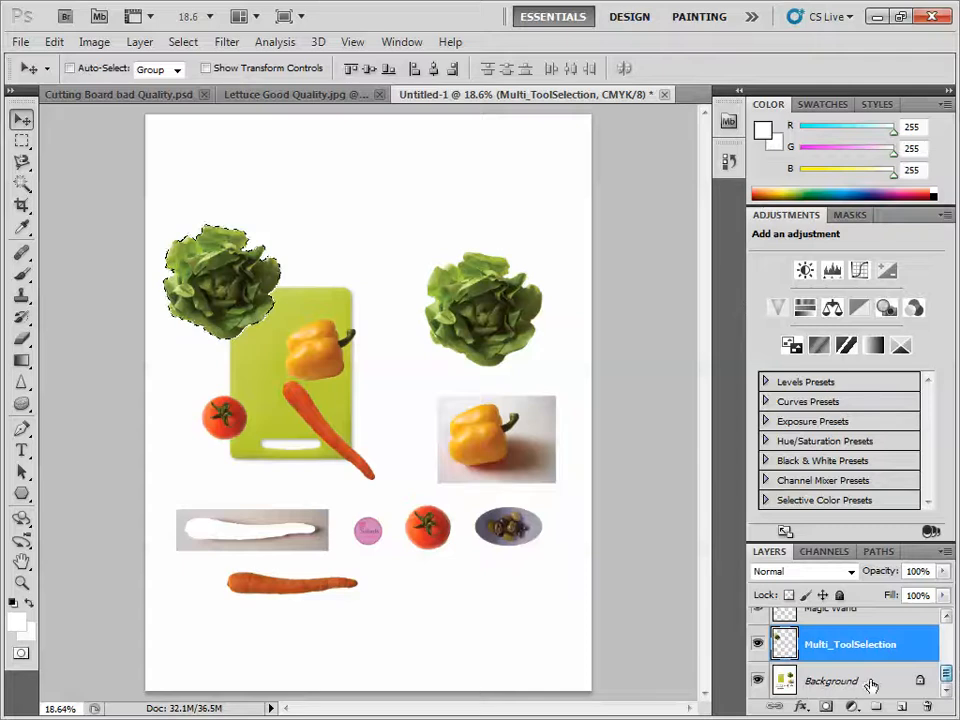
pyautogui.click(870, 681)
pyautogui.click(22, 584)
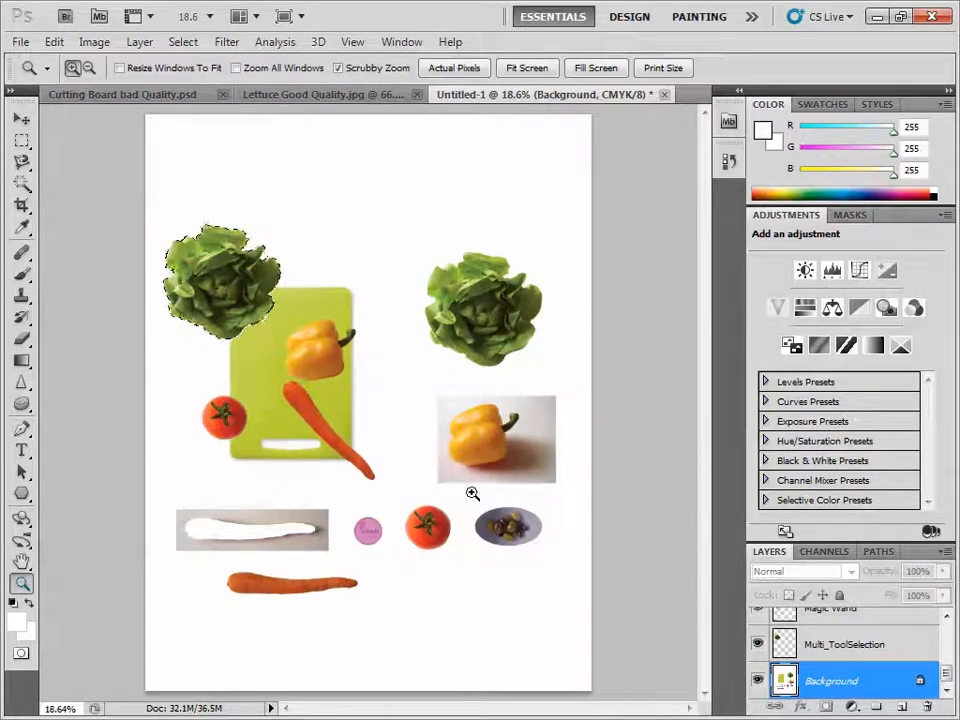
pyautogui.moveTo(471, 495); pyautogui.dragTo(659, 564)
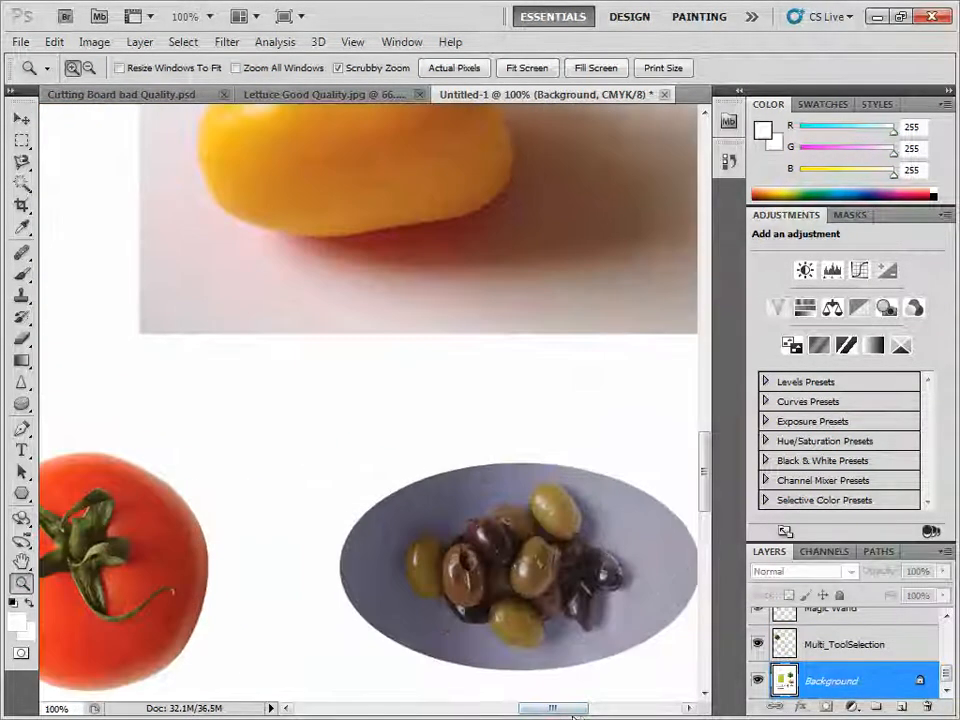
pyautogui.moveTo(578, 708); pyautogui.dragTo(598, 708)
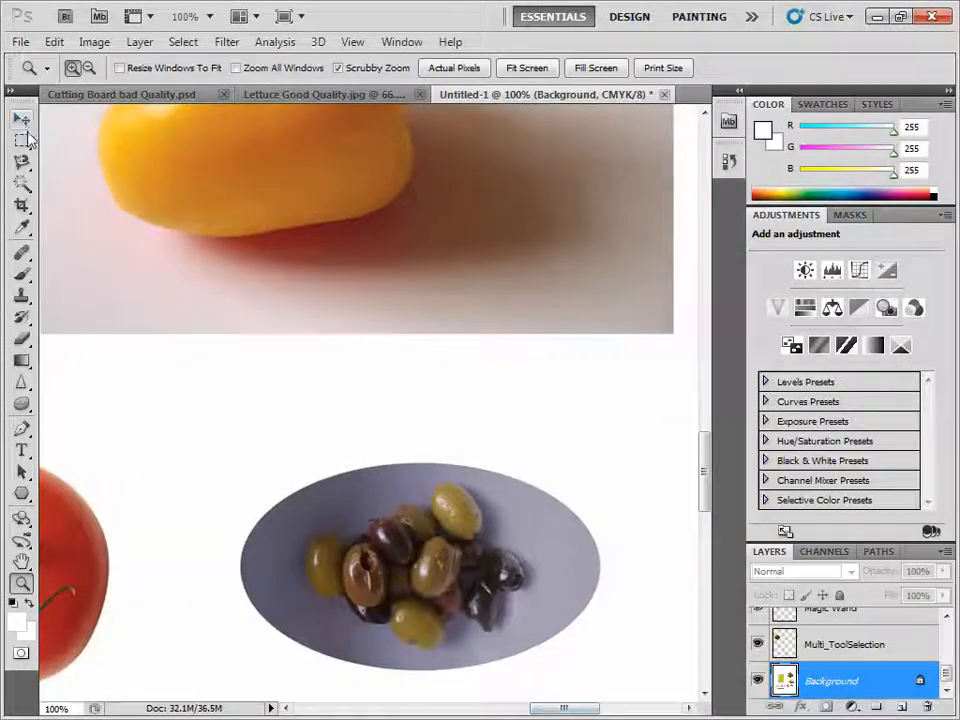
pyautogui.click(24, 142)
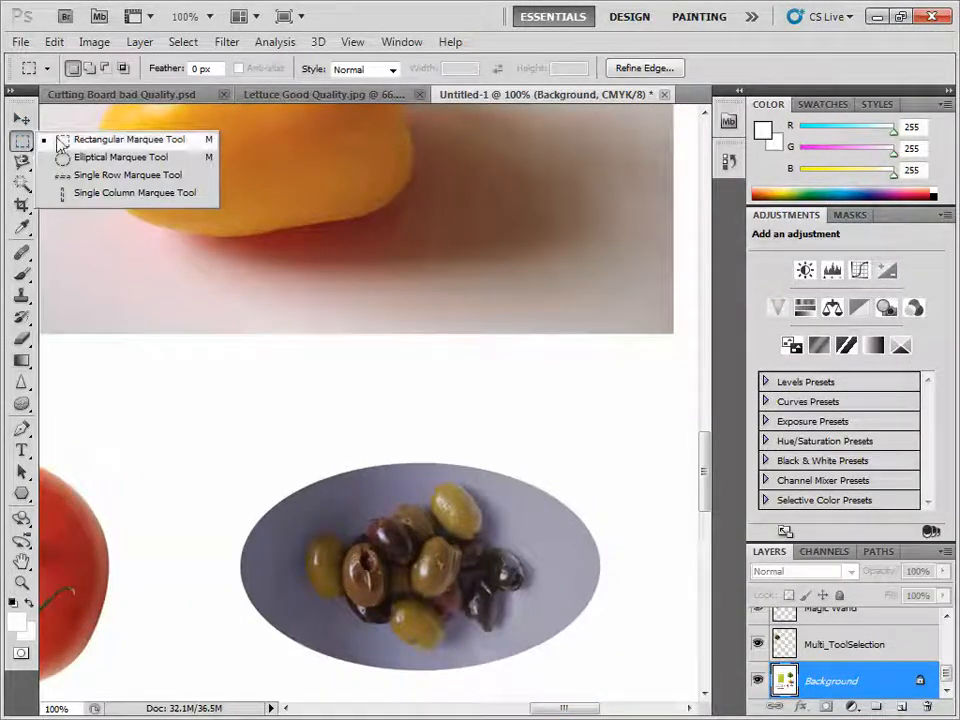
pyautogui.click(62, 157)
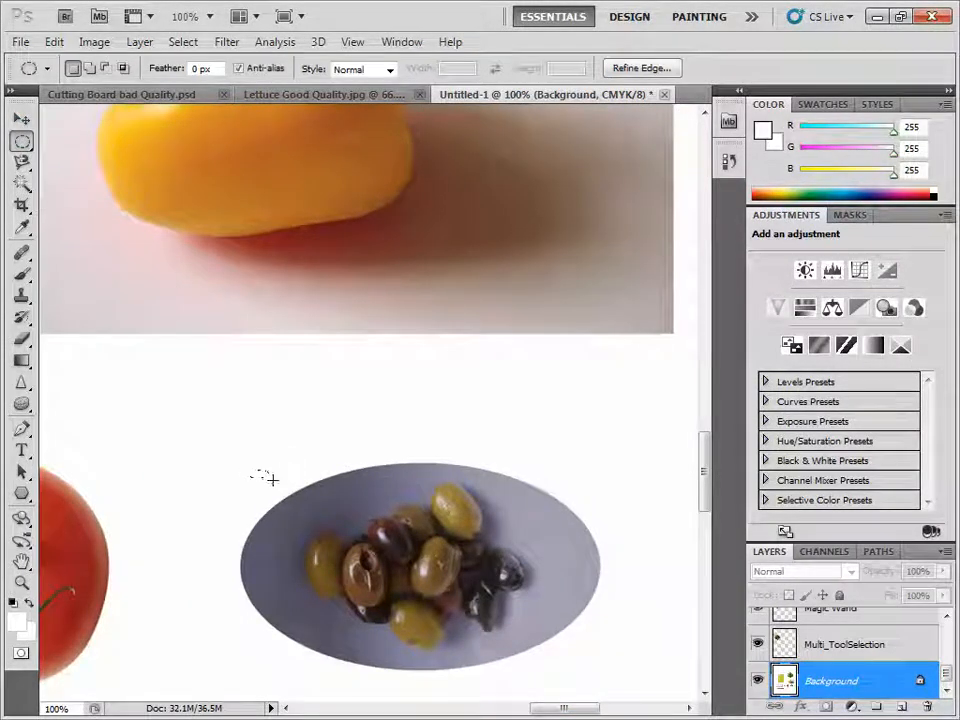
pyautogui.moveTo(362, 543); pyautogui.dragTo(415, 570)
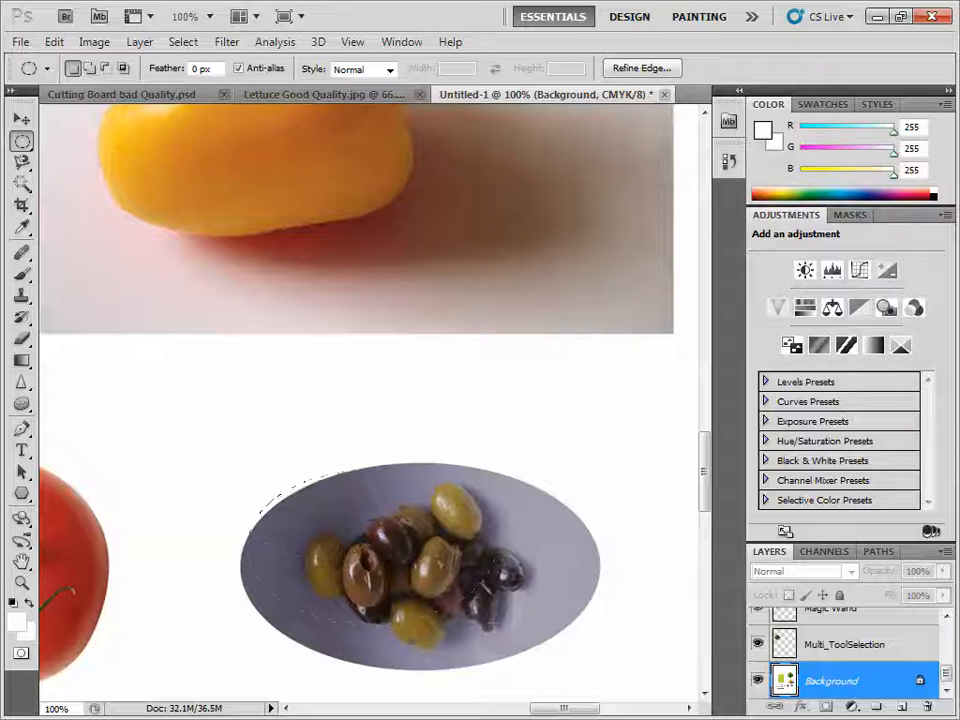
pyautogui.moveTo(488, 622); pyautogui.dragTo(513, 628)
pyautogui.moveTo(503, 578); pyautogui.dragTo(513, 623)
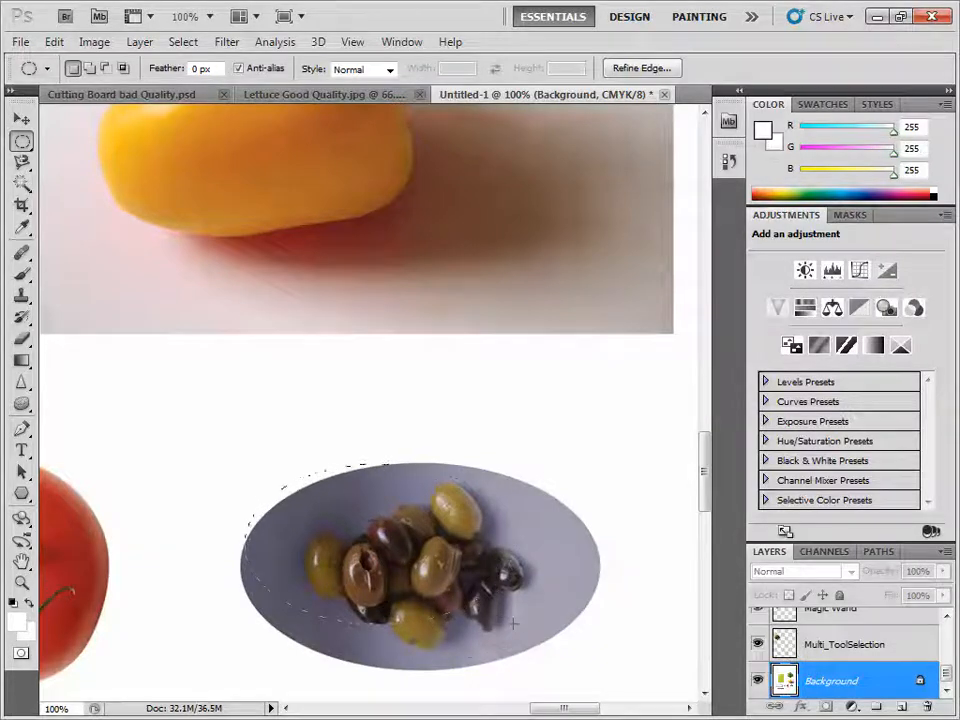
pyautogui.moveTo(579, 663); pyautogui.dragTo(600, 666)
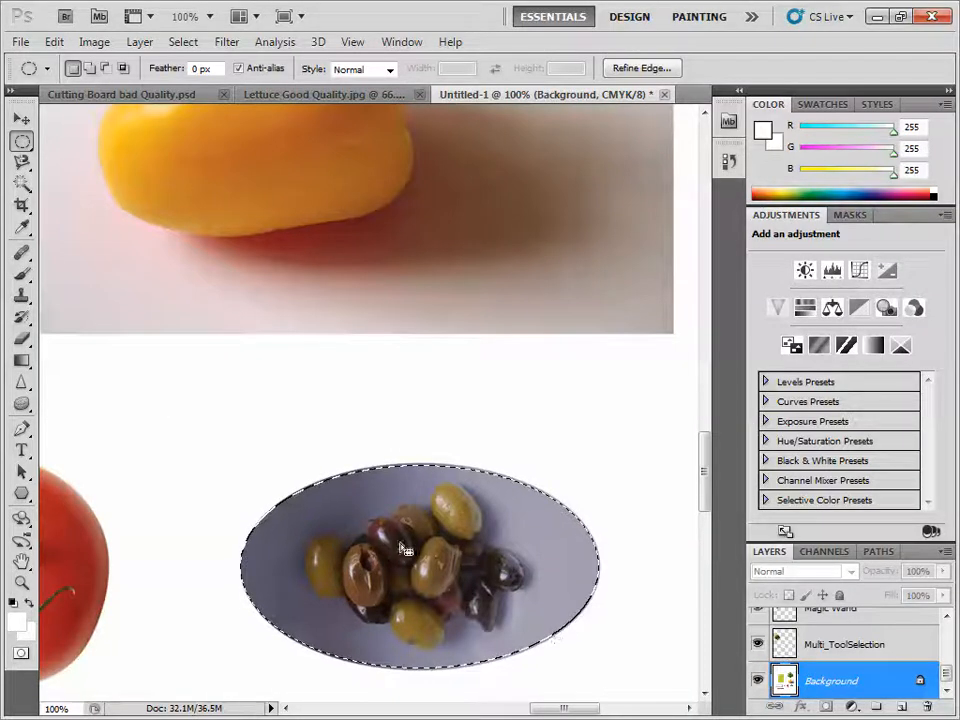
# Step: Copy the selected olives to a new layer and rename that layer Marquee
pyautogui.click(139, 42)
pyautogui.moveTo(154, 62)
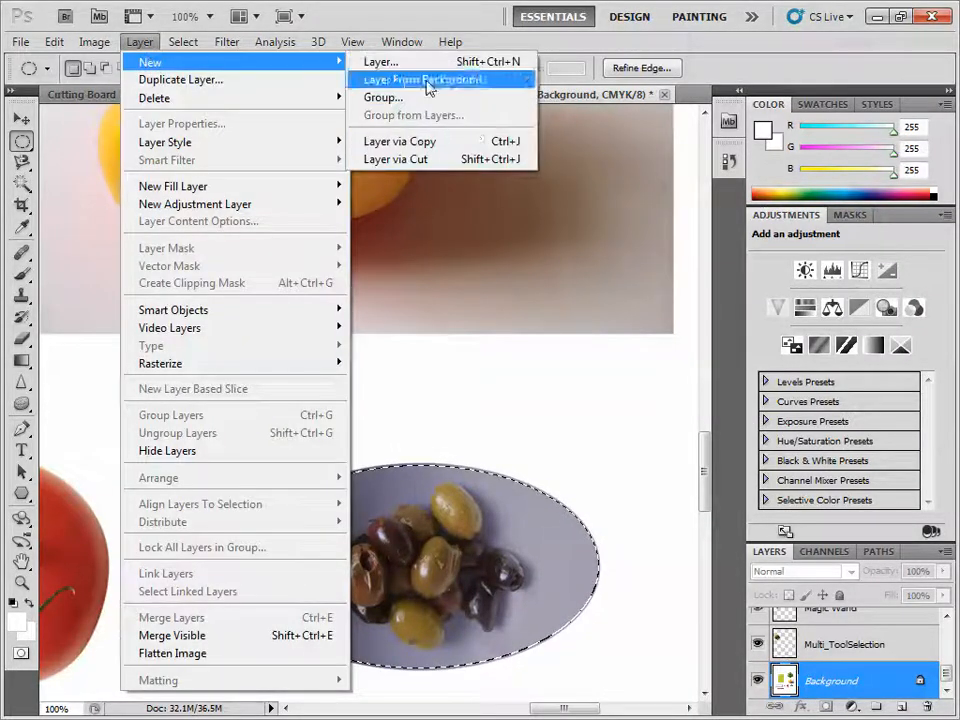
pyautogui.click(466, 141)
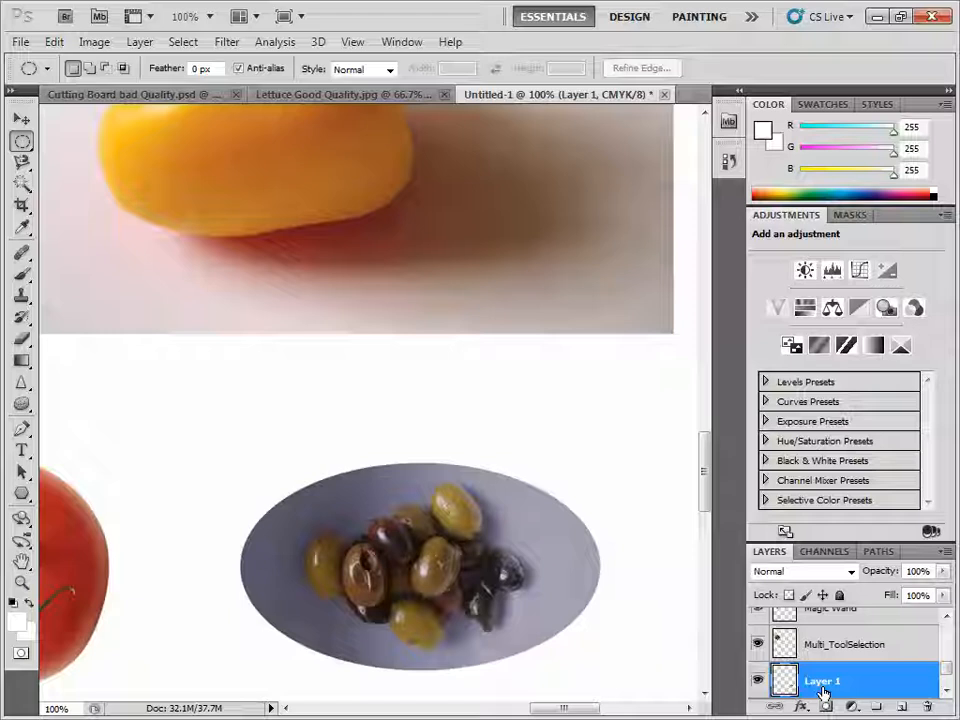
pyautogui.doubleClick(823, 690)
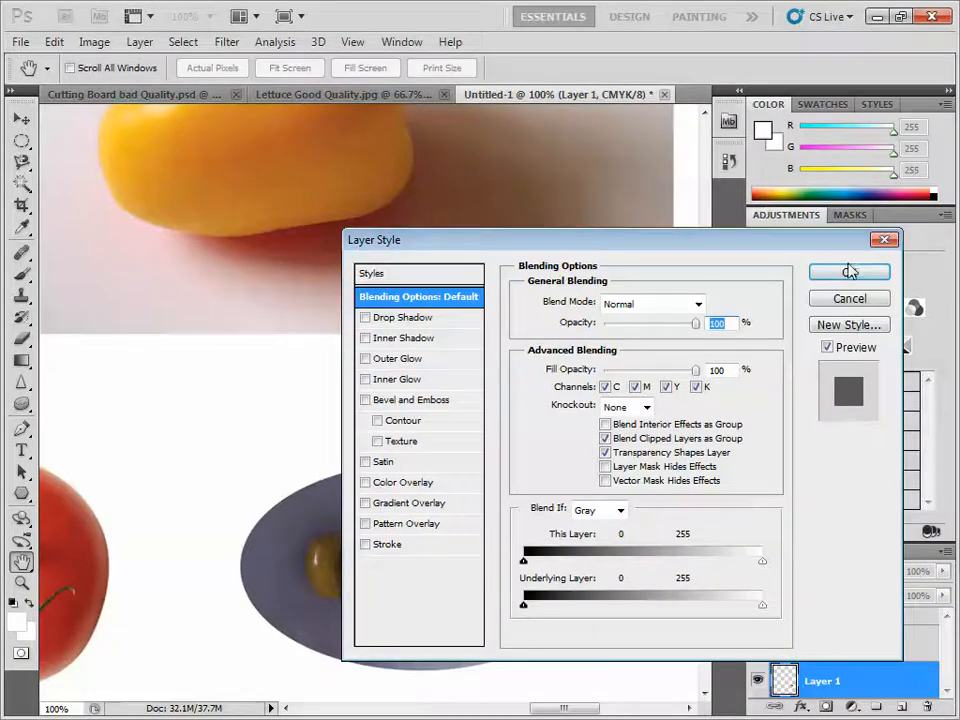
pyautogui.click(852, 300)
pyautogui.doubleClick(821, 683)
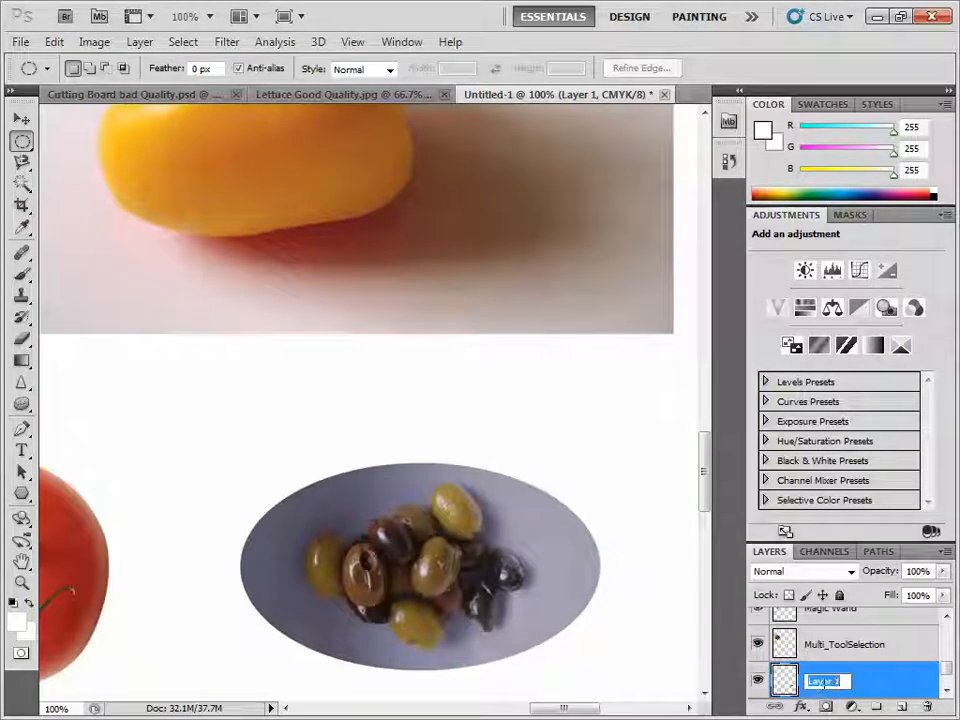
pyautogui.write('Marquee')
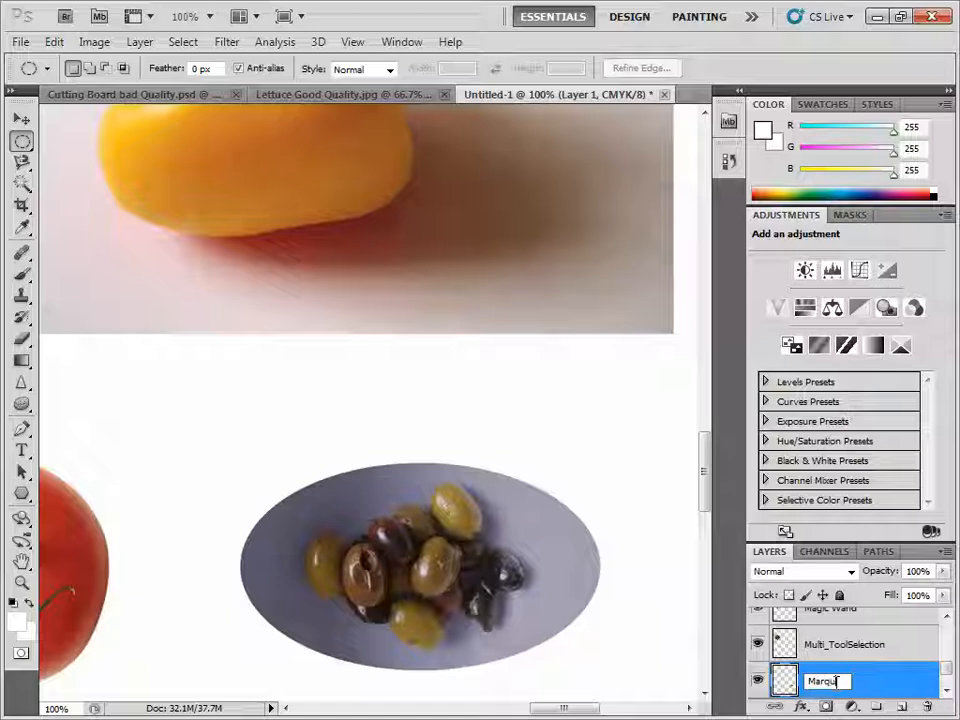
# Step: Load the Marquee layer as a selection and move the olives copy onto the cutting board's right edge, beside the carrot
pyautogui.doubleClick(21, 562)
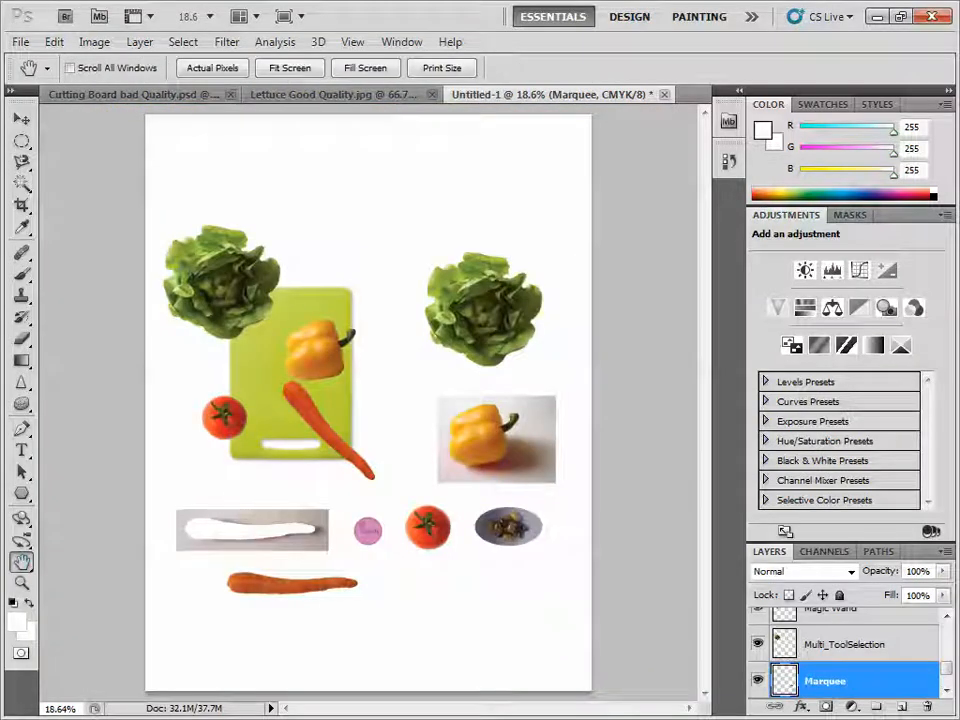
pyautogui.keyDown('ctrl'); pyautogui.click(784, 686); pyautogui.keyUp('ctrl')
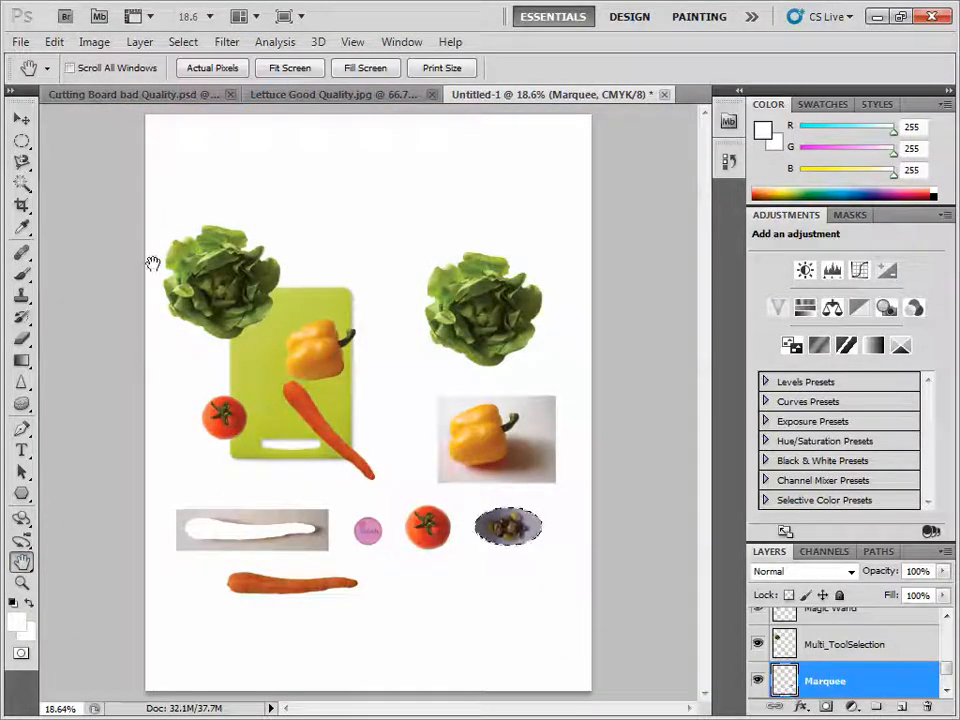
pyautogui.click(20, 119)
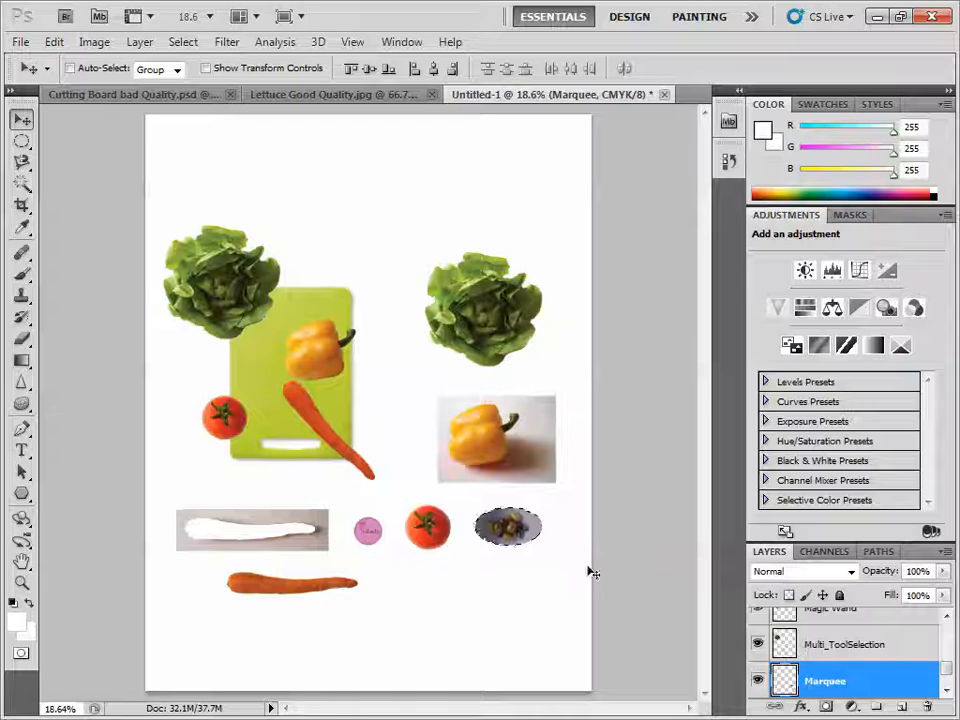
pyautogui.moveTo(533, 543); pyautogui.dragTo(376, 405)
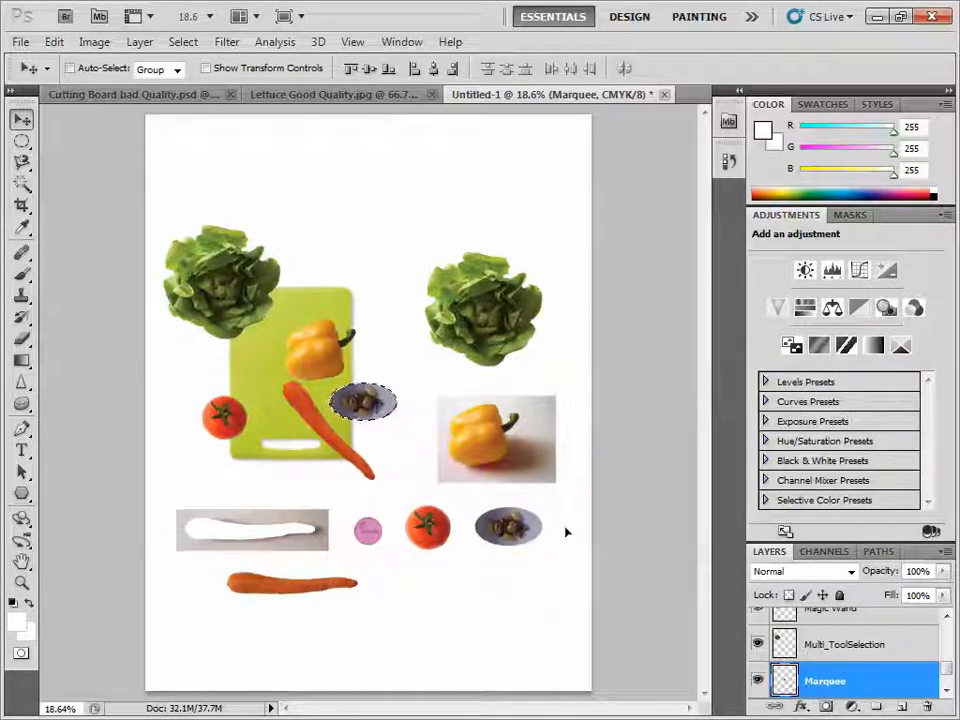
# Step: Select the round pink Salads made easy logo with the Elliptical Marquee tool, fitting the circle just inside its outer edge
pyautogui.press('z')
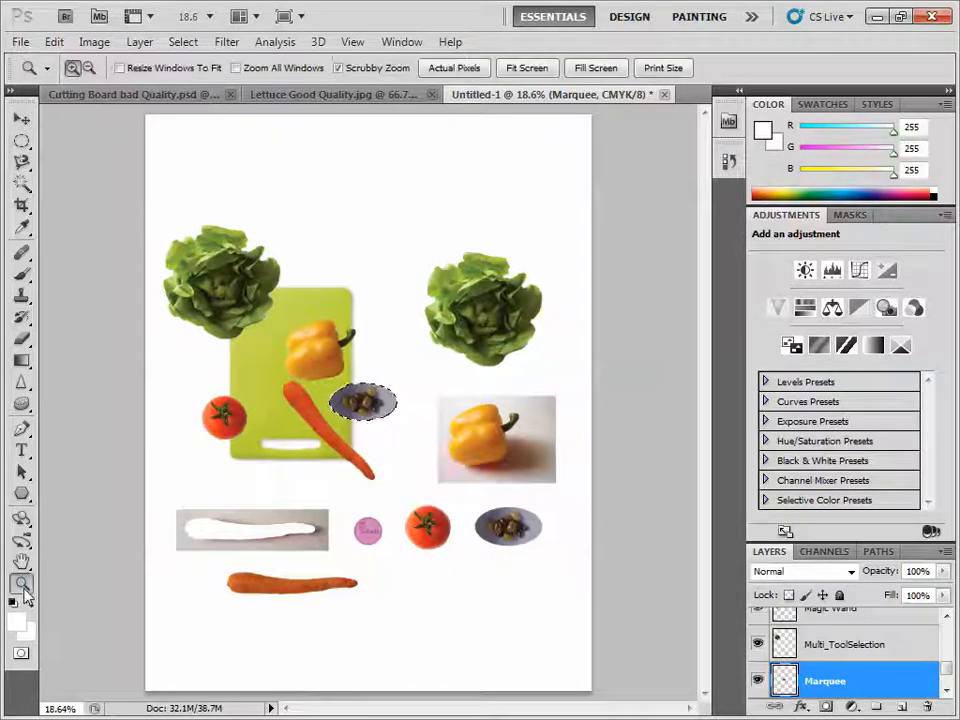
pyautogui.moveTo(368, 531); pyautogui.dragTo(384, 549)
pyautogui.click(385, 547)
pyautogui.click(375, 553)
pyautogui.click(403, 561)
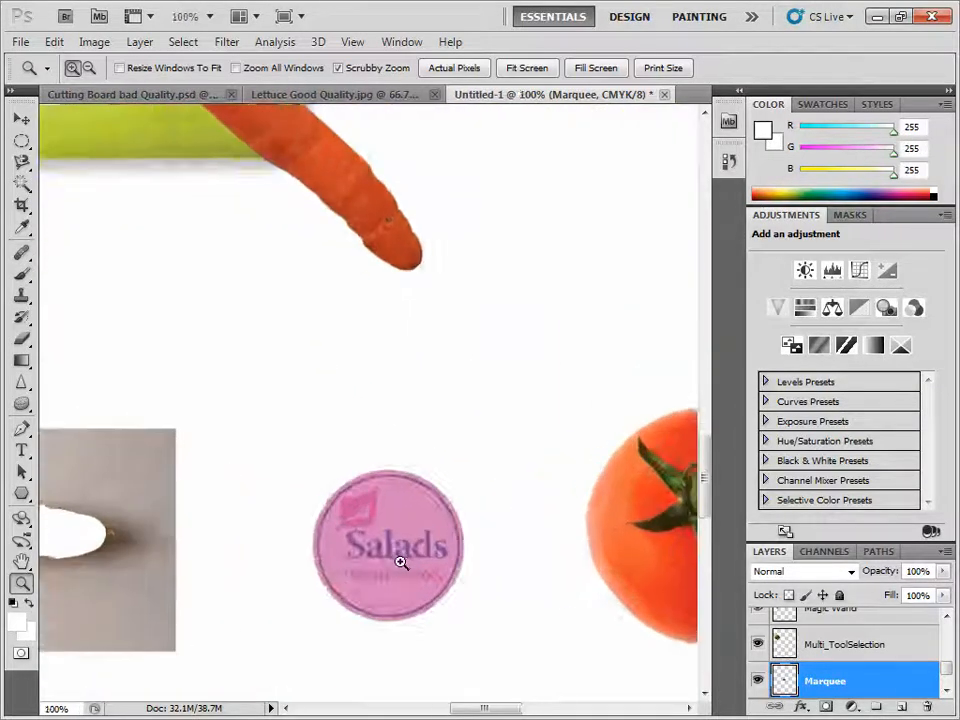
pyautogui.click(428, 575)
pyautogui.scroll(-1, 428, 575)
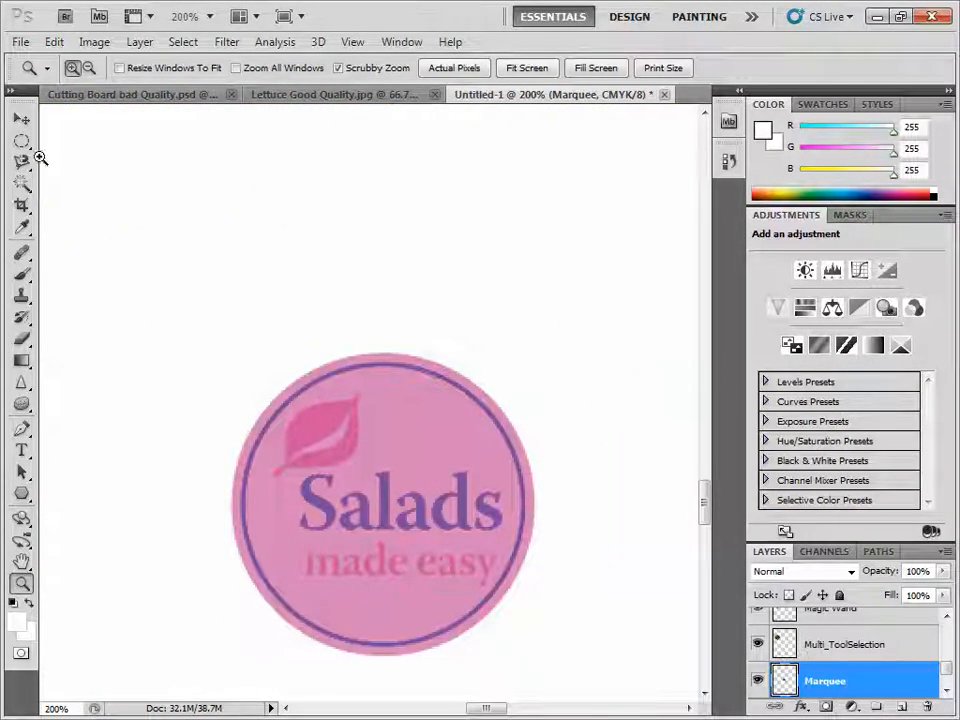
pyautogui.click(21, 141)
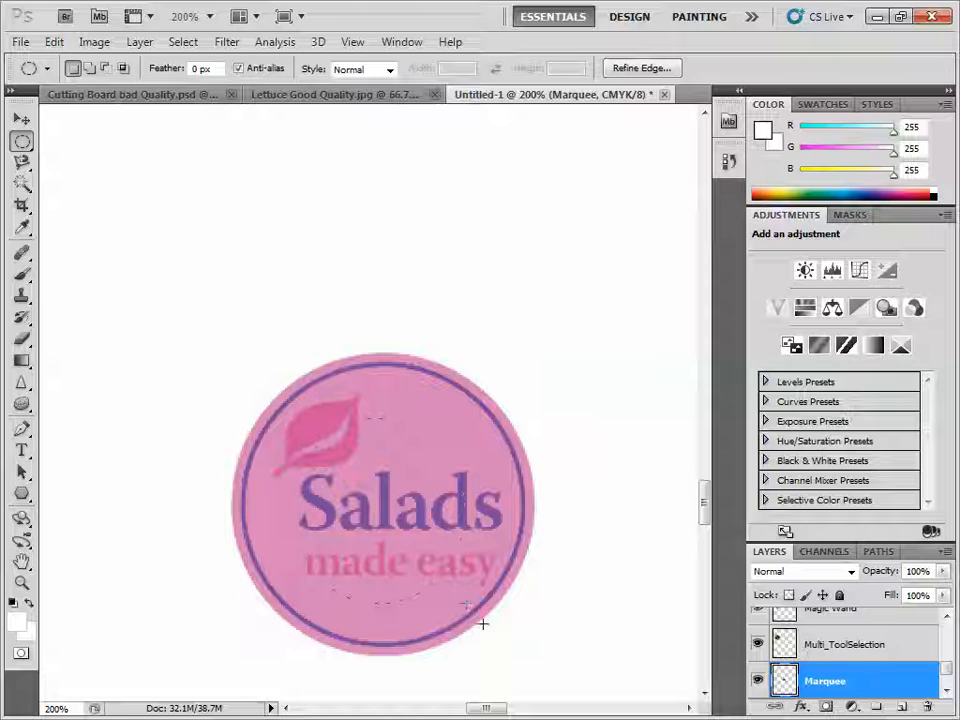
pyautogui.moveTo(482, 623); pyautogui.dragTo(484, 624)
pyautogui.moveTo(499, 604); pyautogui.dragTo(493, 602)
pyautogui.moveTo(490, 604); pyautogui.dragTo(494, 622)
pyautogui.moveTo(521, 660)
pyautogui.mouseDown()
pyautogui.moveTo(531, 677)
pyautogui.moveTo(530, 669)
pyautogui.mouseUp()
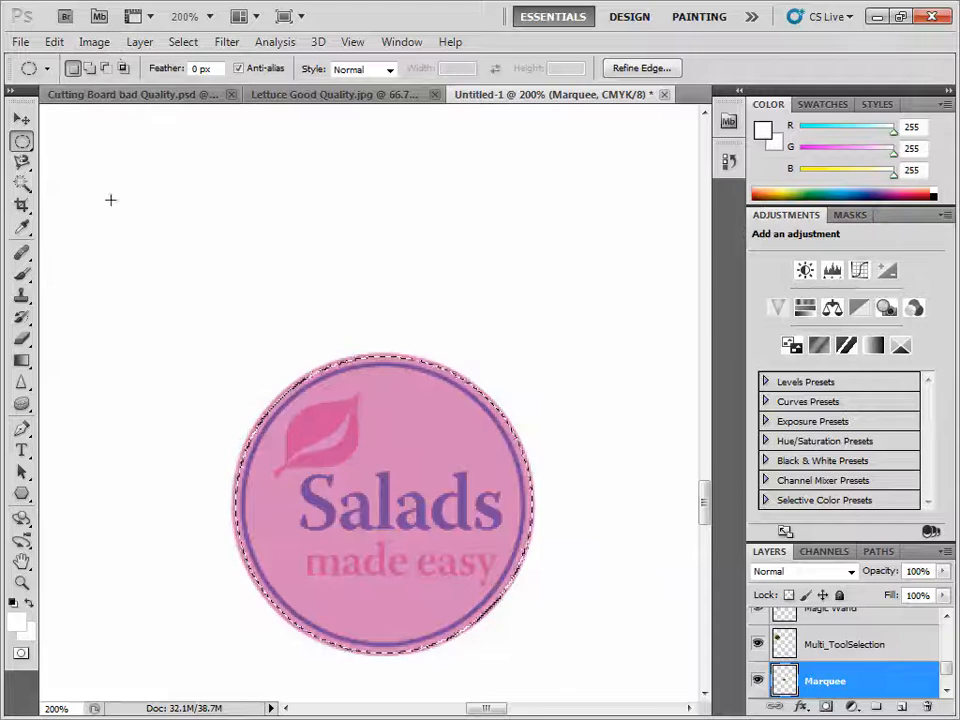
# Step: Copy the selected round Salads logo from the Background layer and paste it as a new layer directly above the Marquee layer
pyautogui.click(138, 43)
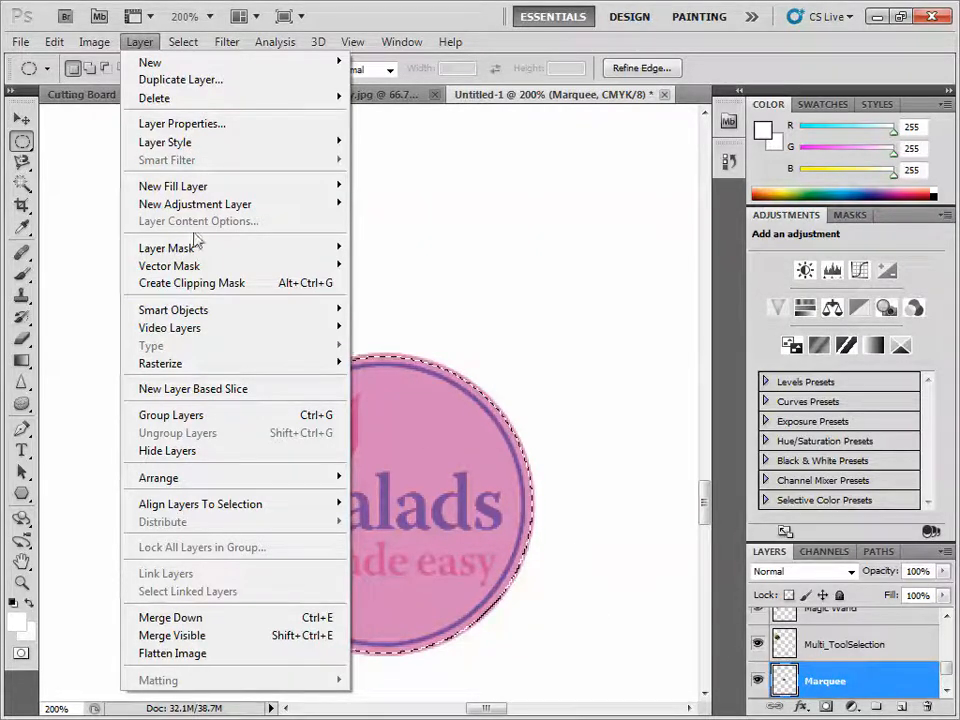
pyautogui.click(527, 299)
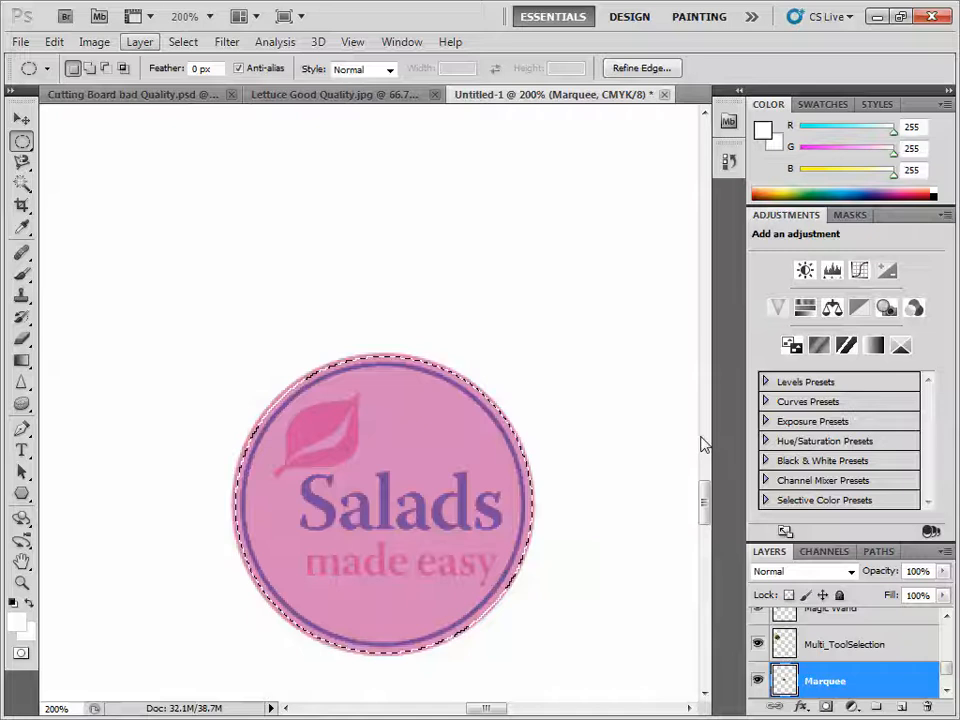
pyautogui.click(947, 691)
pyautogui.click(862, 681)
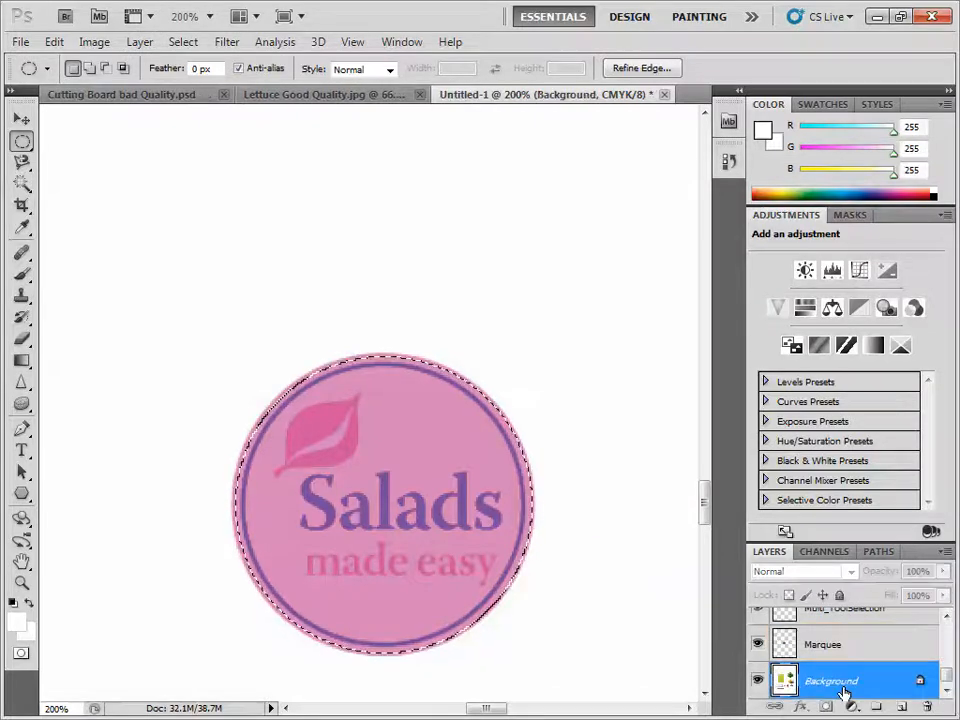
pyautogui.click(54, 42)
pyautogui.click(110, 161)
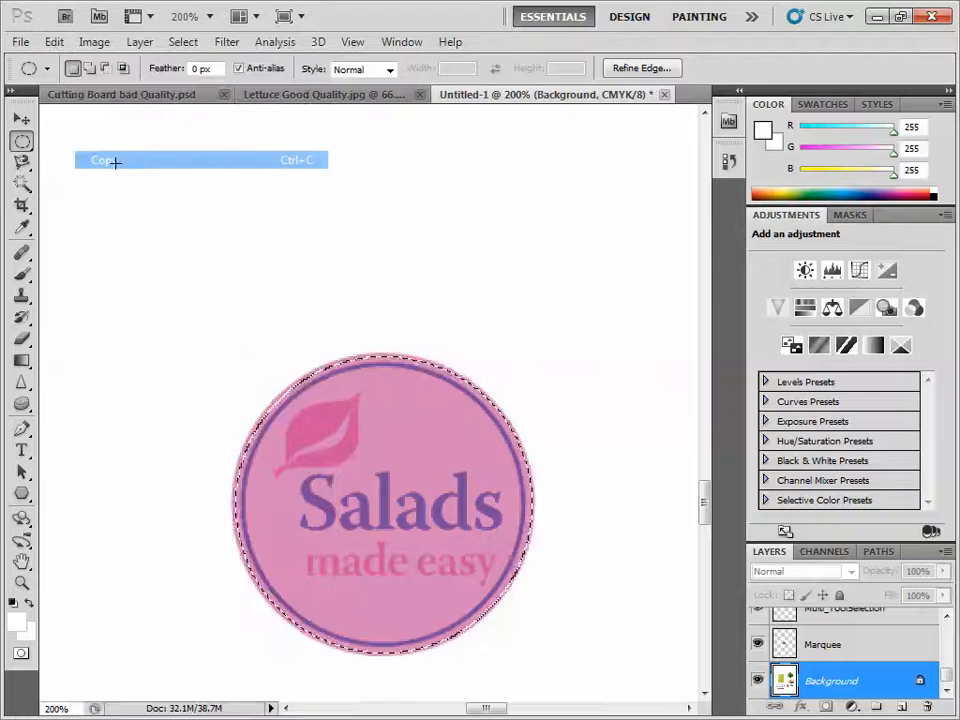
pyautogui.click(850, 656)
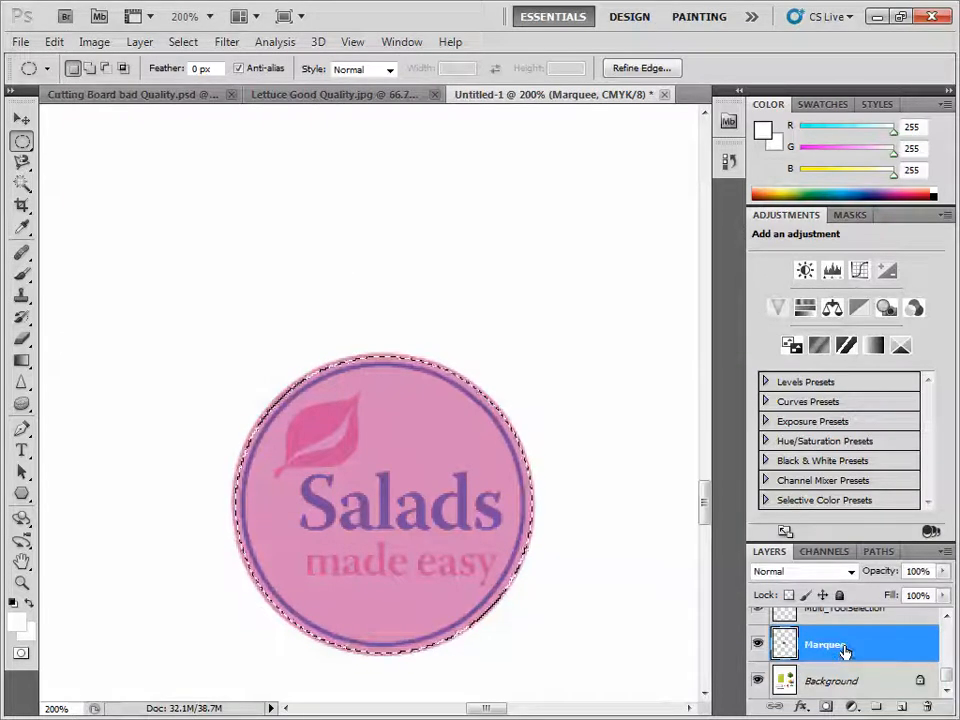
pyautogui.click(54, 42)
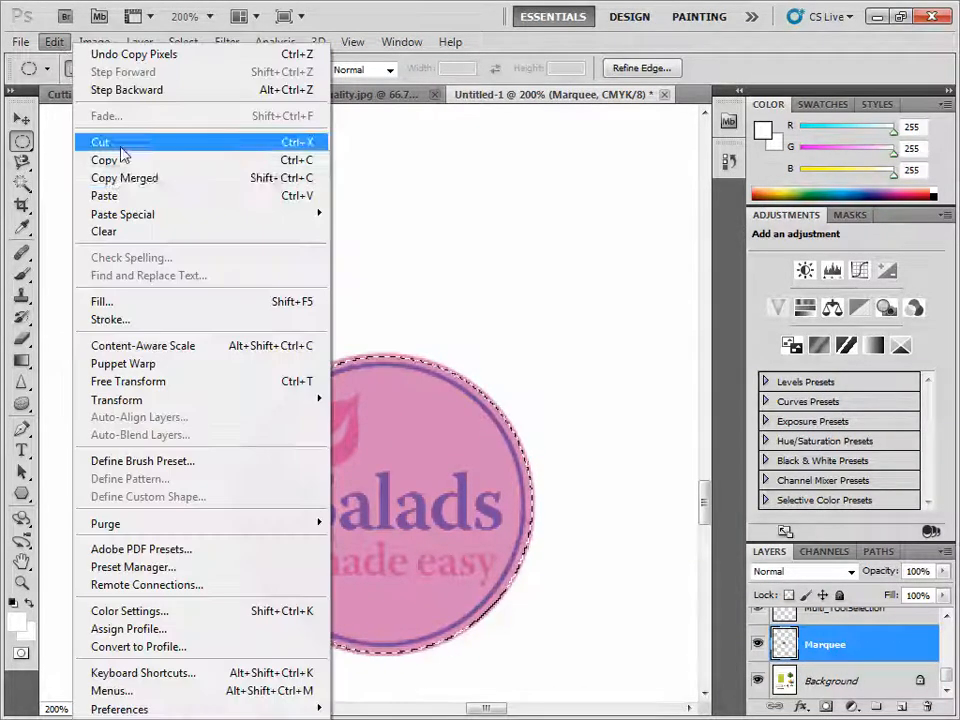
pyautogui.click(139, 197)
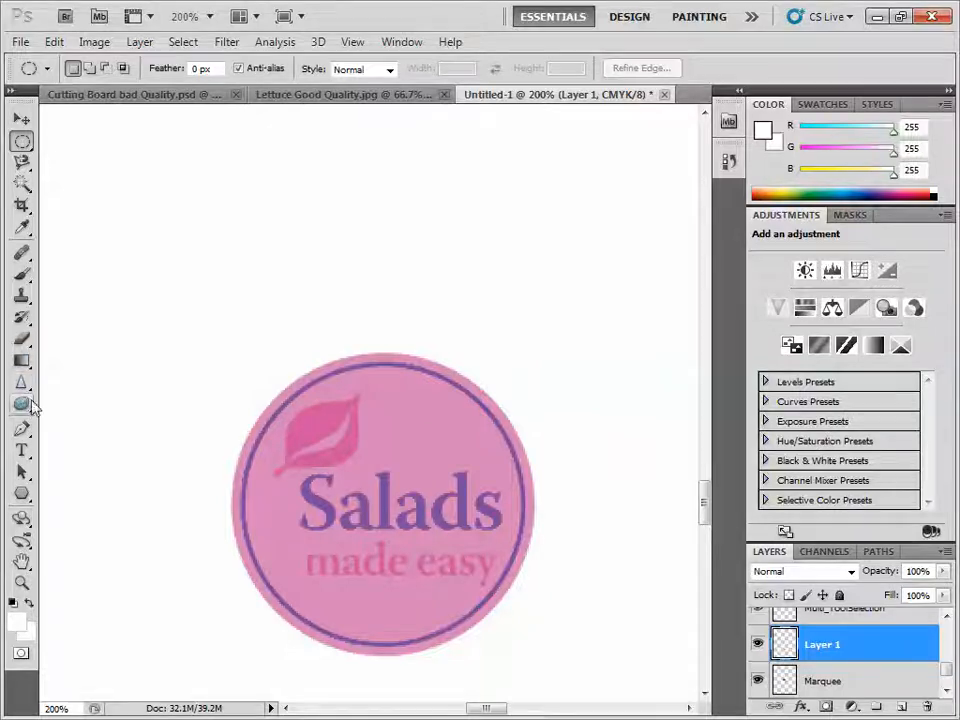
# Step: Move the pasted Salads logo to the white area just above the cutting board's upper-right corner
pyautogui.click(22, 562)
pyautogui.doubleClick(22, 562)
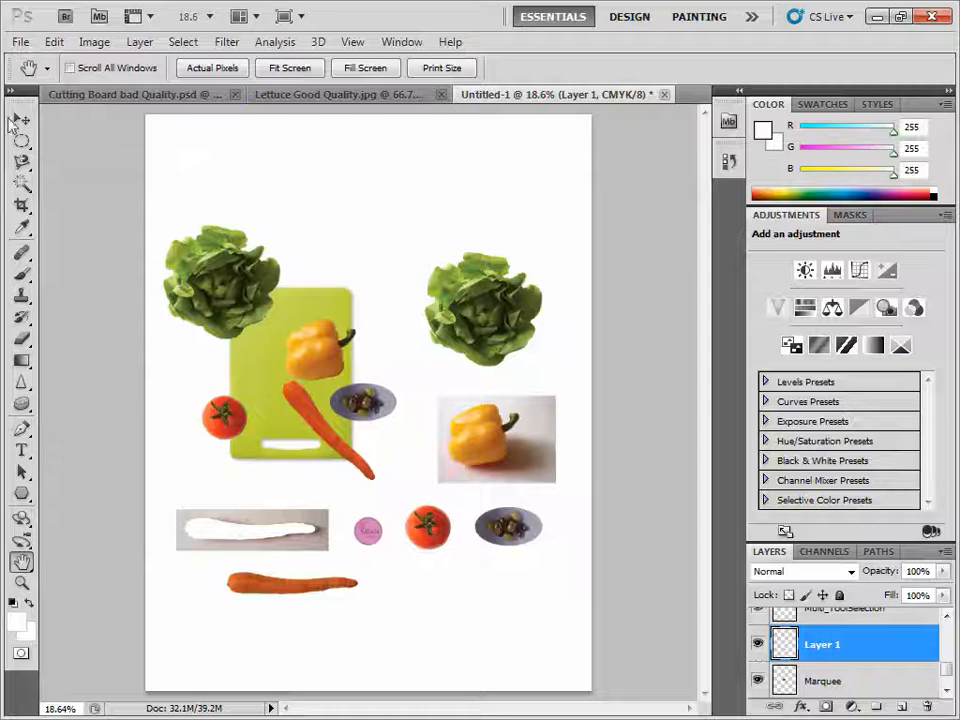
pyautogui.click(18, 120)
pyautogui.moveTo(376, 500); pyautogui.dragTo(352, 273)
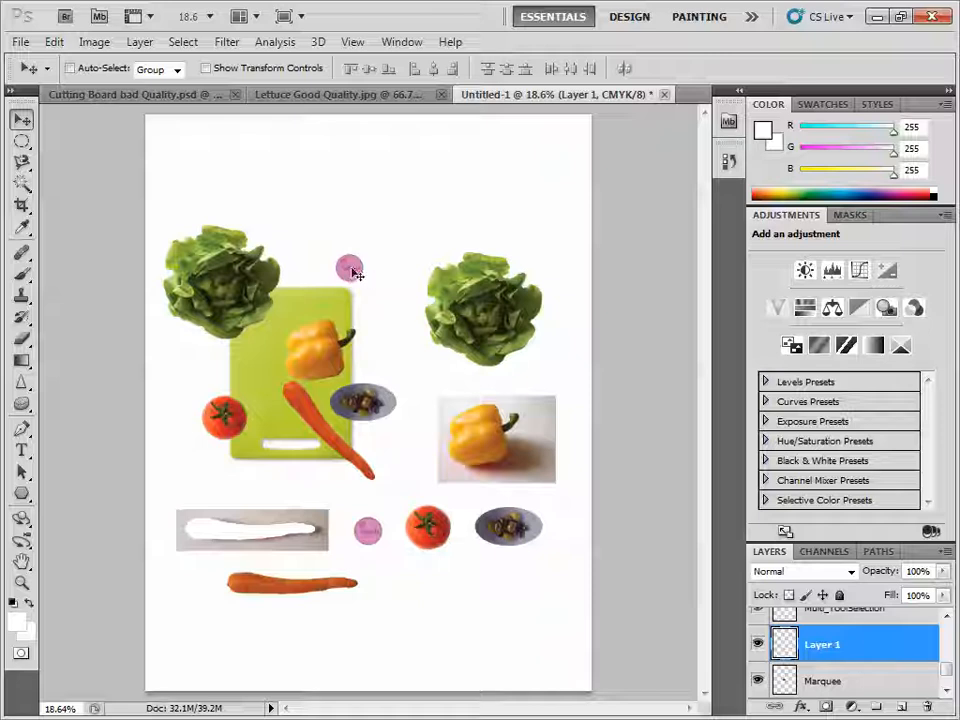
pyautogui.moveTo(351, 268); pyautogui.dragTo(349, 268)
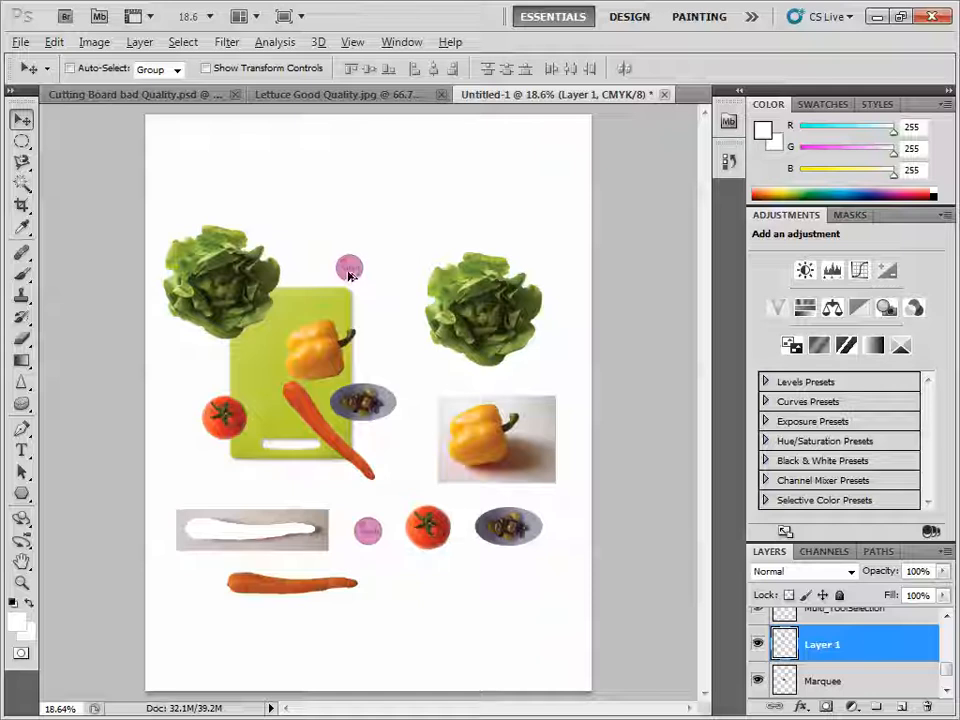
# Step: Duplicate the moved logo slightly down and to the right, and scale the copy proportionally to about 147.5%
pyautogui.moveTo(348, 272); pyautogui.dragTo(357, 288)
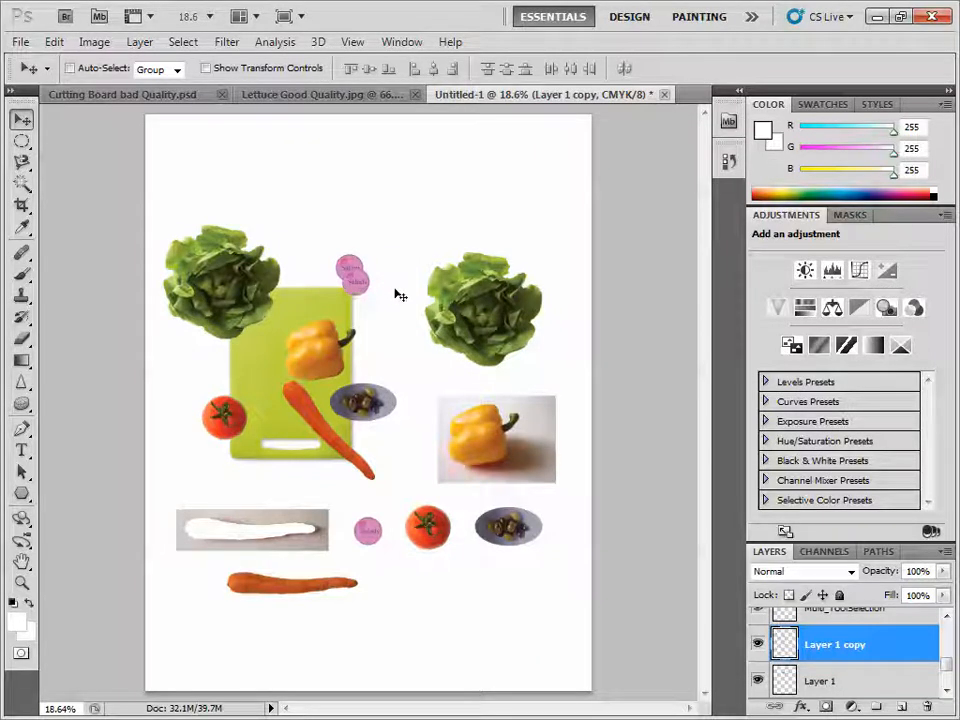
pyautogui.hotkey('ctrl', 't')
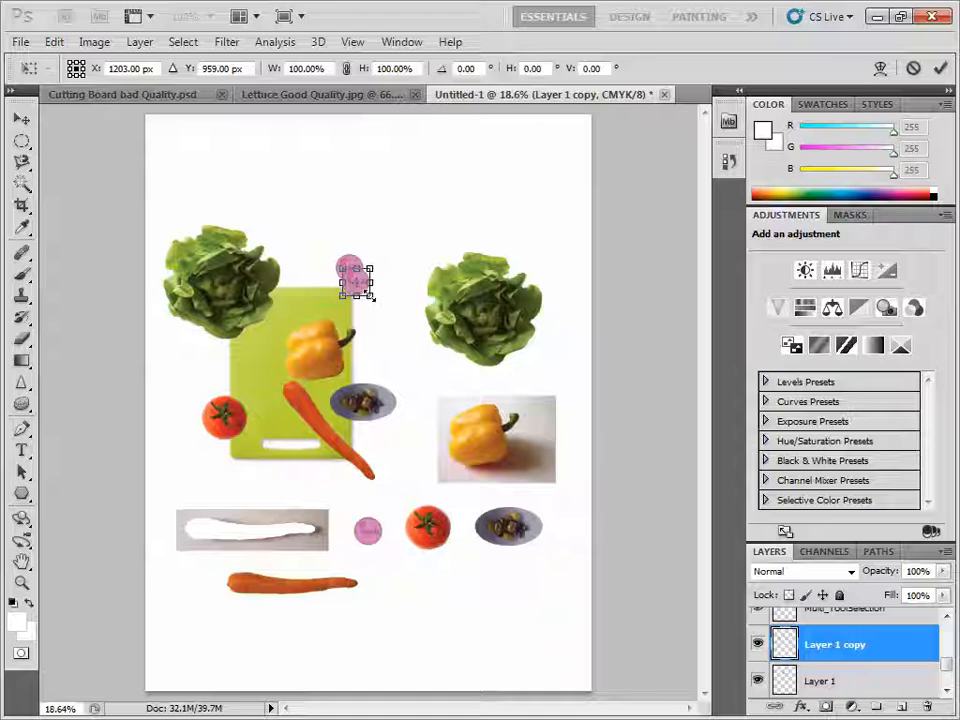
pyautogui.moveTo(370, 294)
pyautogui.mouseDown()
pyautogui.moveTo(395, 296)
pyautogui.moveTo(384, 307)
pyautogui.mouseUp()
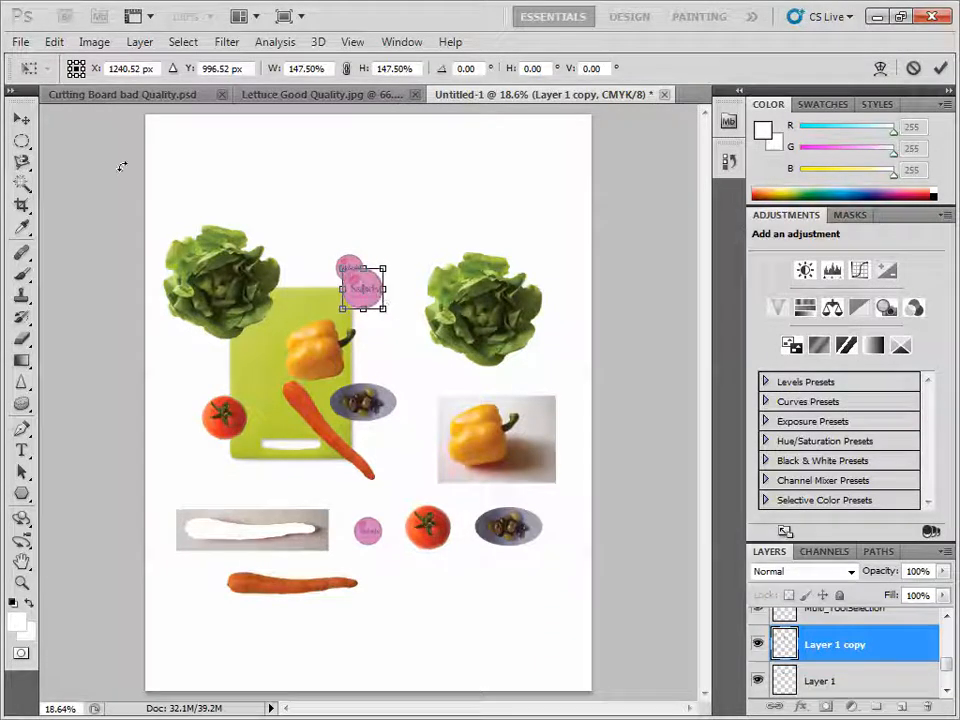
pyautogui.click(21, 117)
pyautogui.click(430, 292)
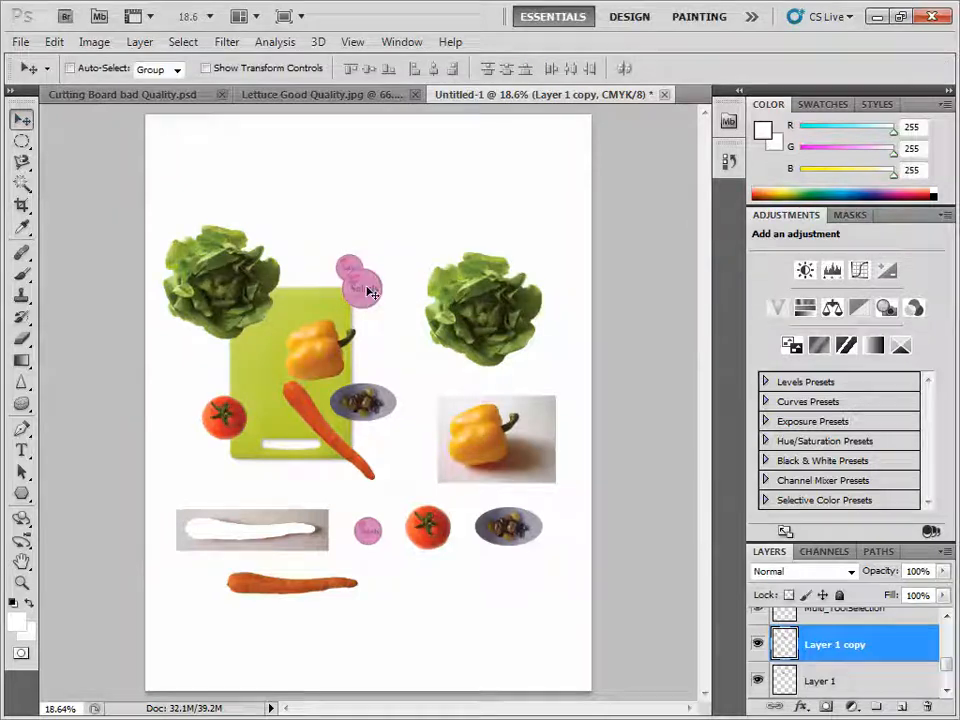
# Step: Nudge the enlarged logo, duplicate it diagonally down to the right, and scale the new copy proportionally to about 129%
pyautogui.moveTo(369, 291); pyautogui.dragTo(377, 300)
pyautogui.moveTo(365, 289); pyautogui.dragTo(395, 323)
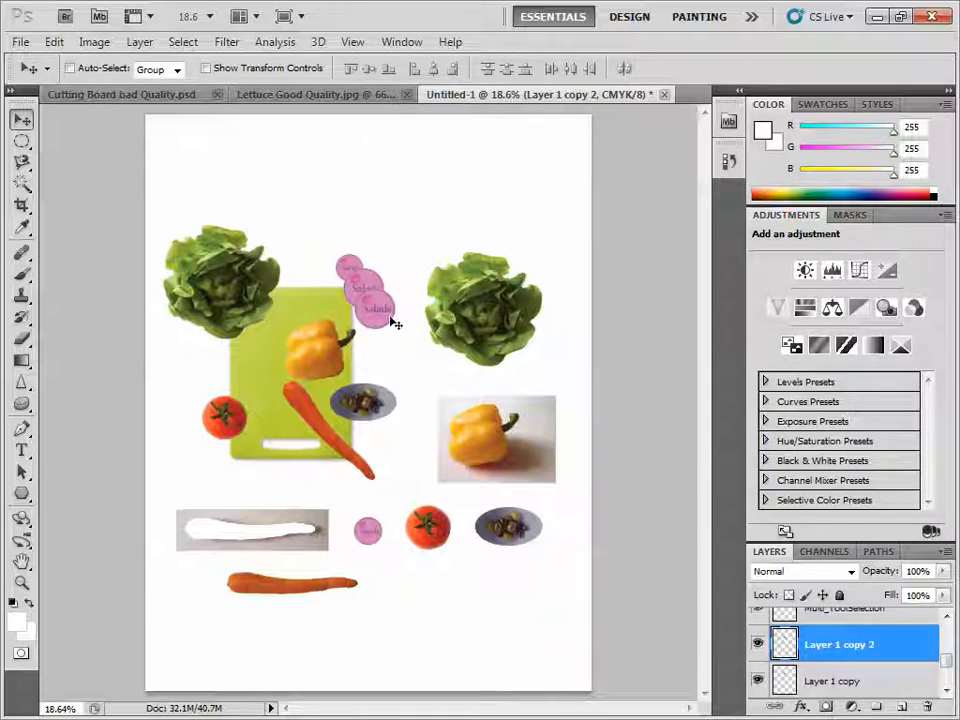
pyautogui.hotkey('ctrl', 't')
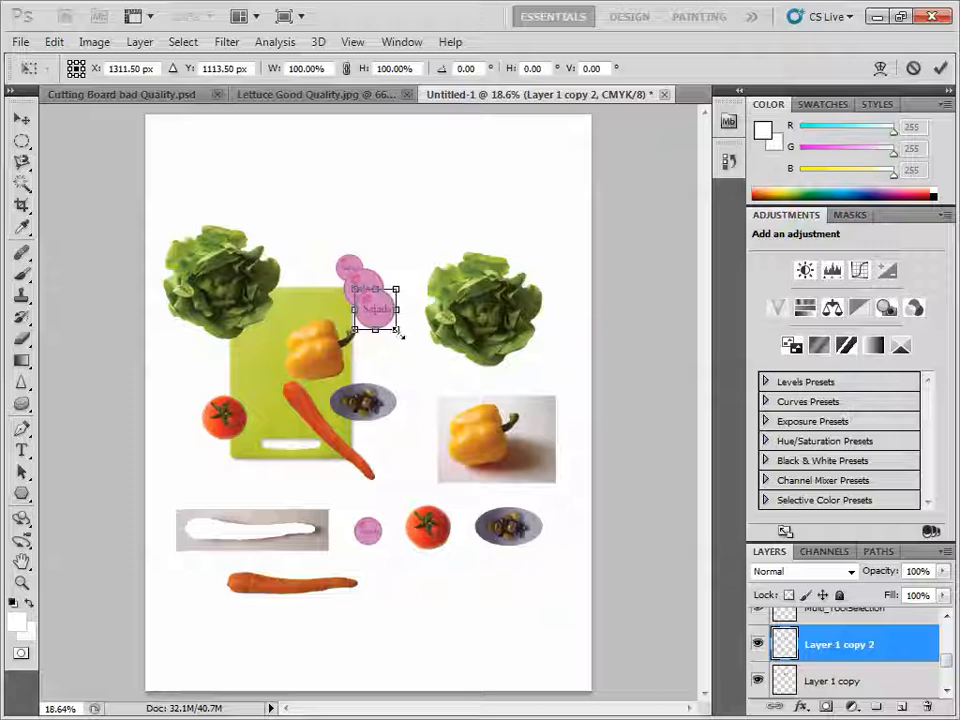
pyautogui.moveTo(400, 337); pyautogui.dragTo(405, 343)
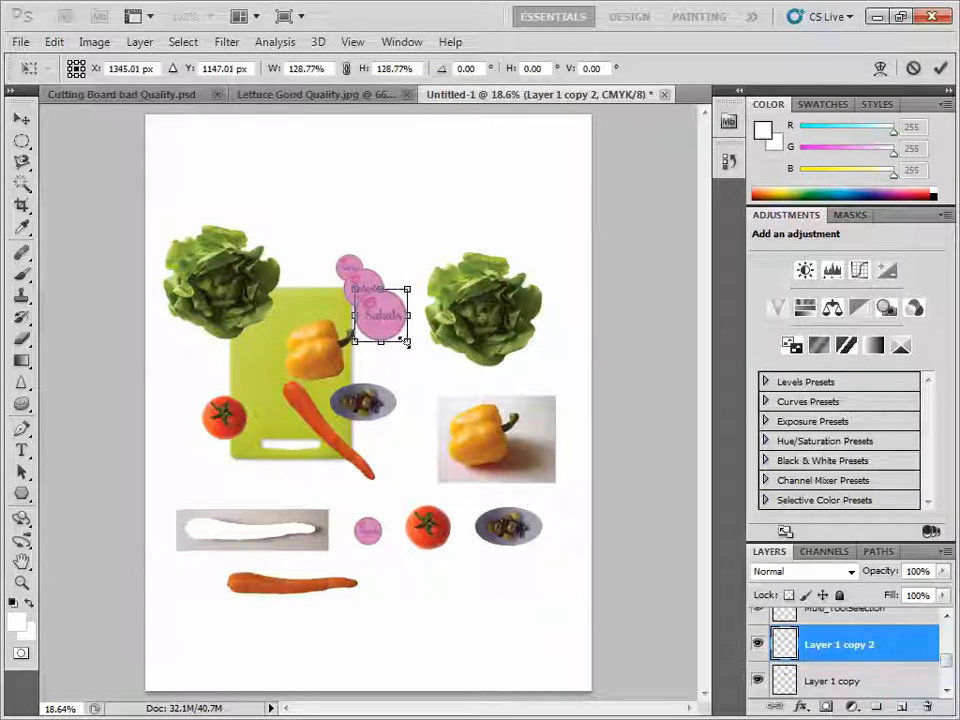
pyautogui.press('Return')
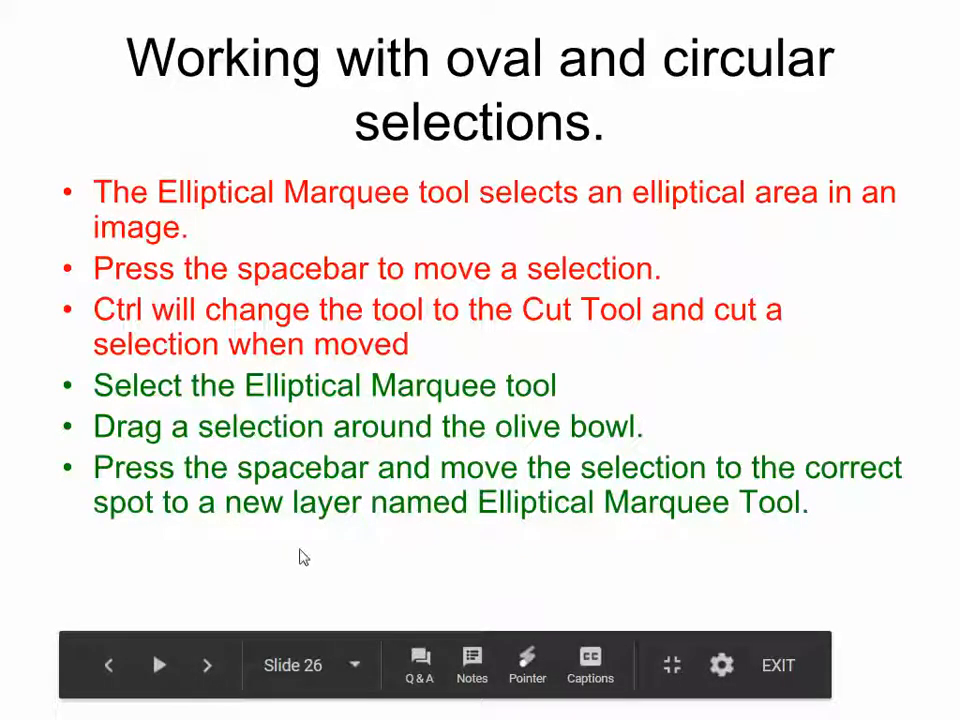
pyautogui.click(300, 550)
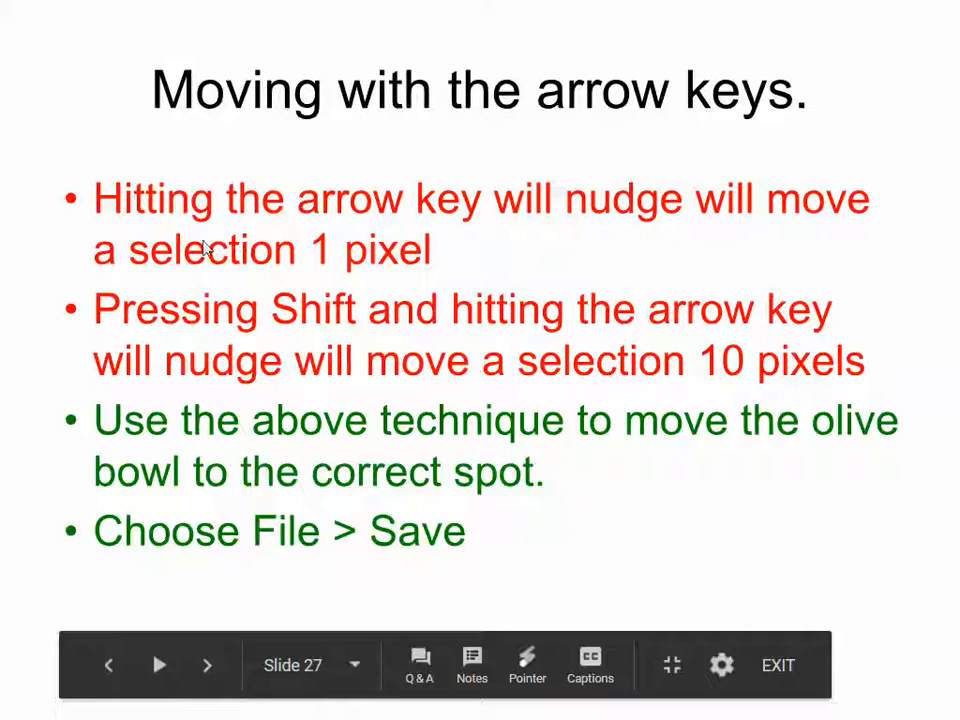